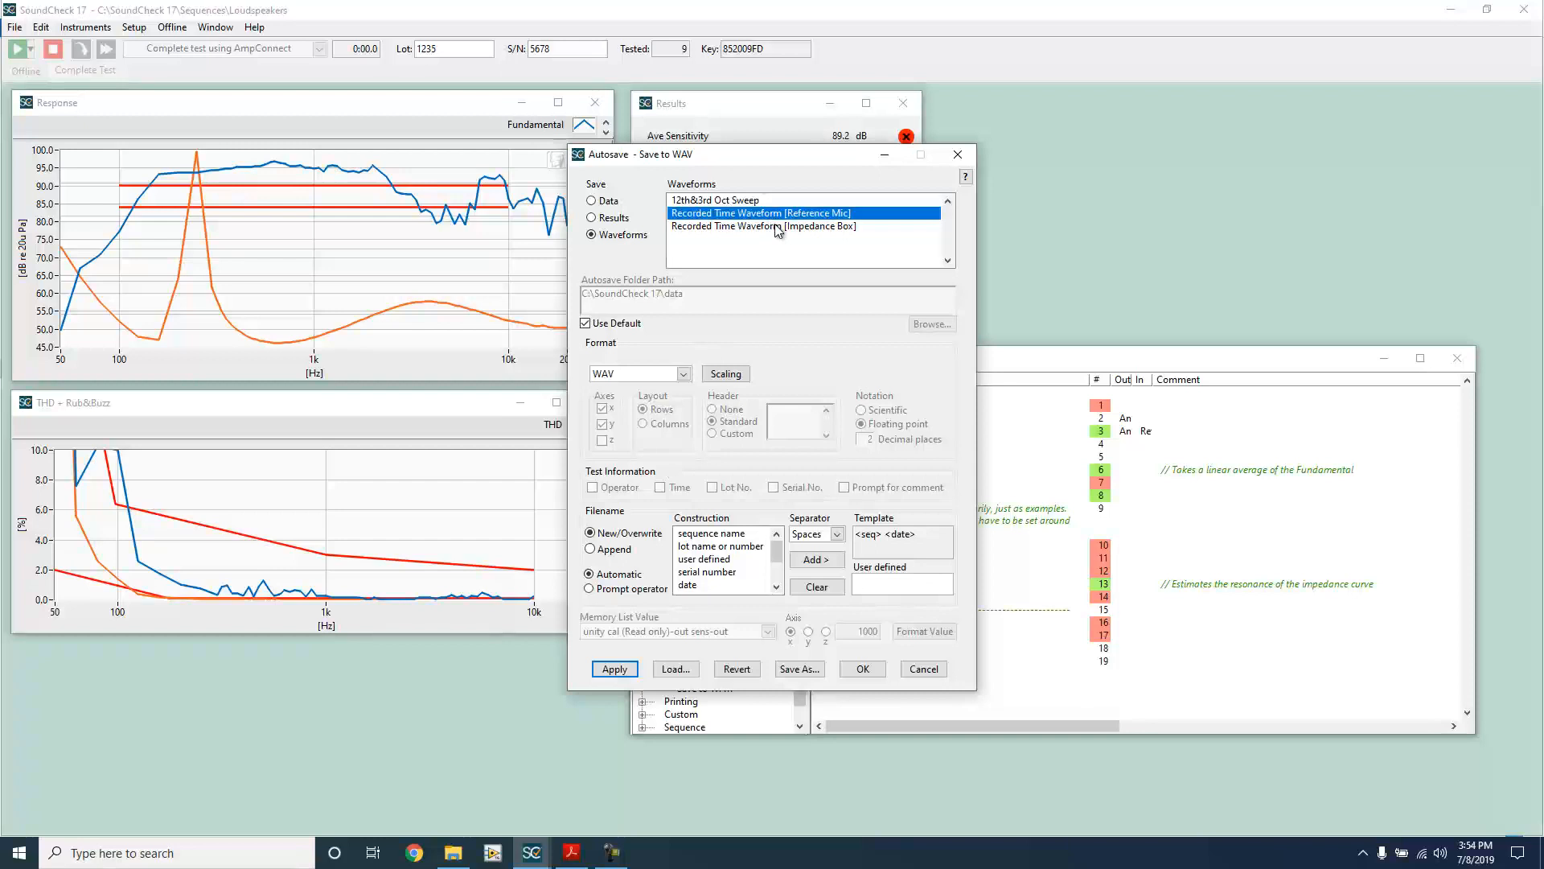
Step: Try to add the Impedance Box waveform to the selection, and save the Reference Mic waveform to WAV, replacing the existing file
ctrl+click(778, 226)
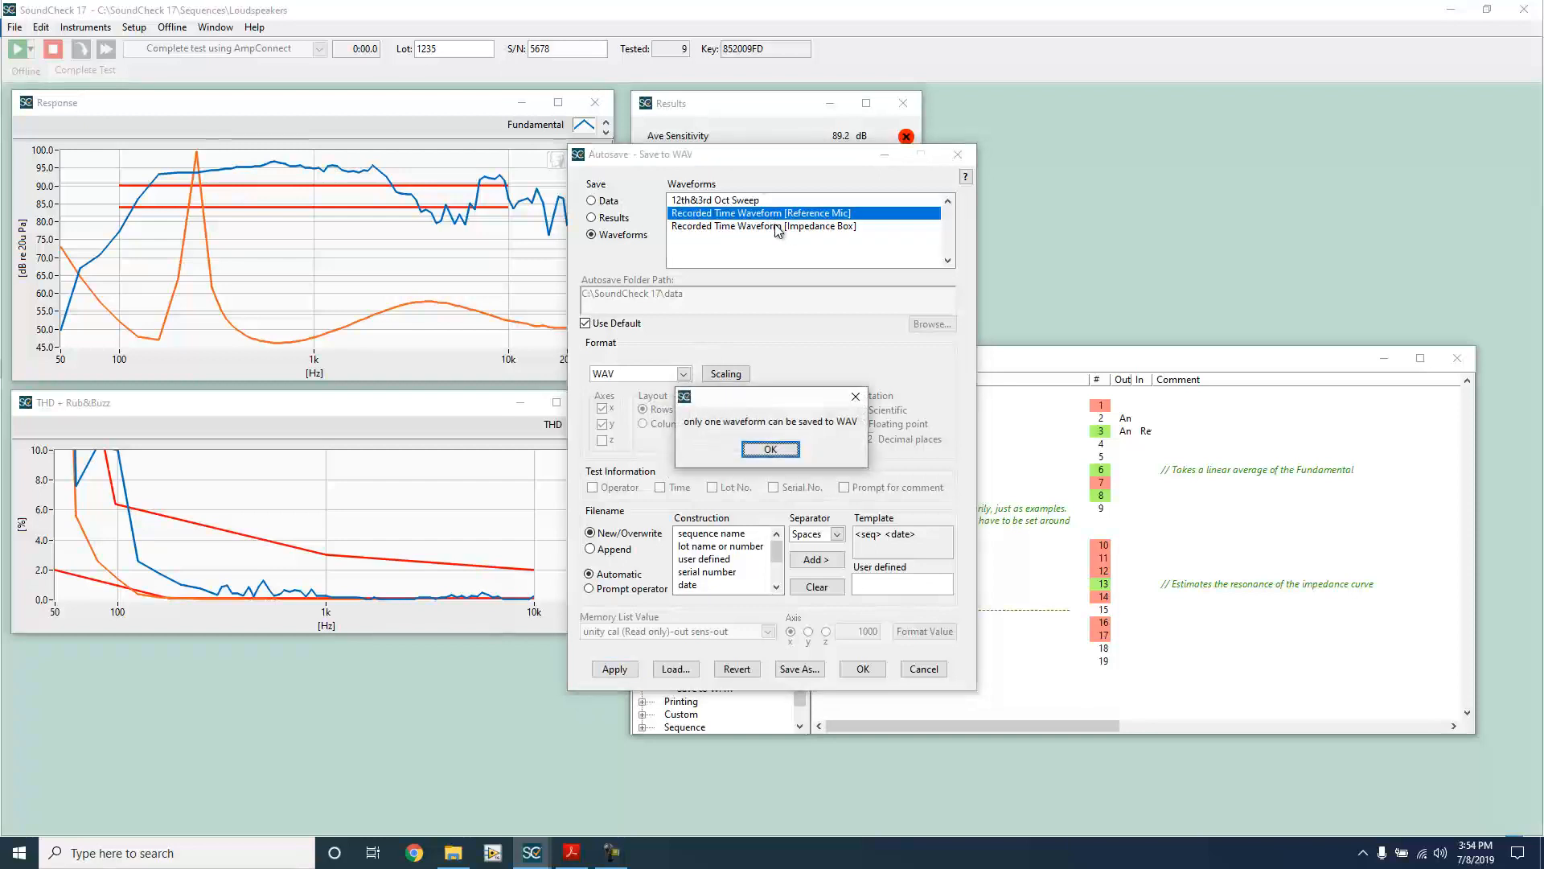
click(771, 450)
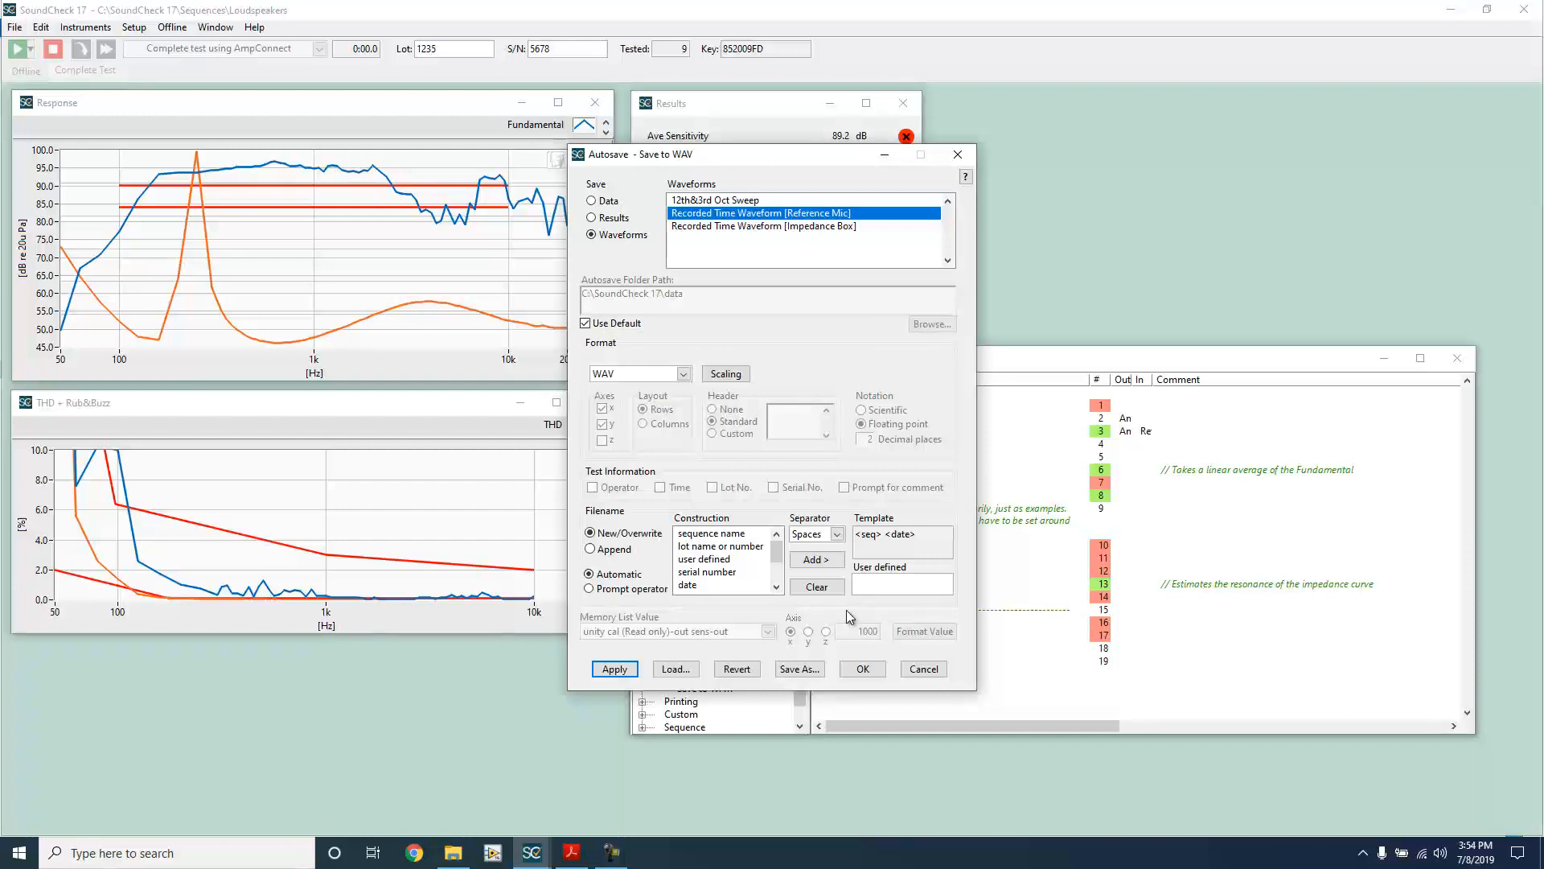
click(624, 670)
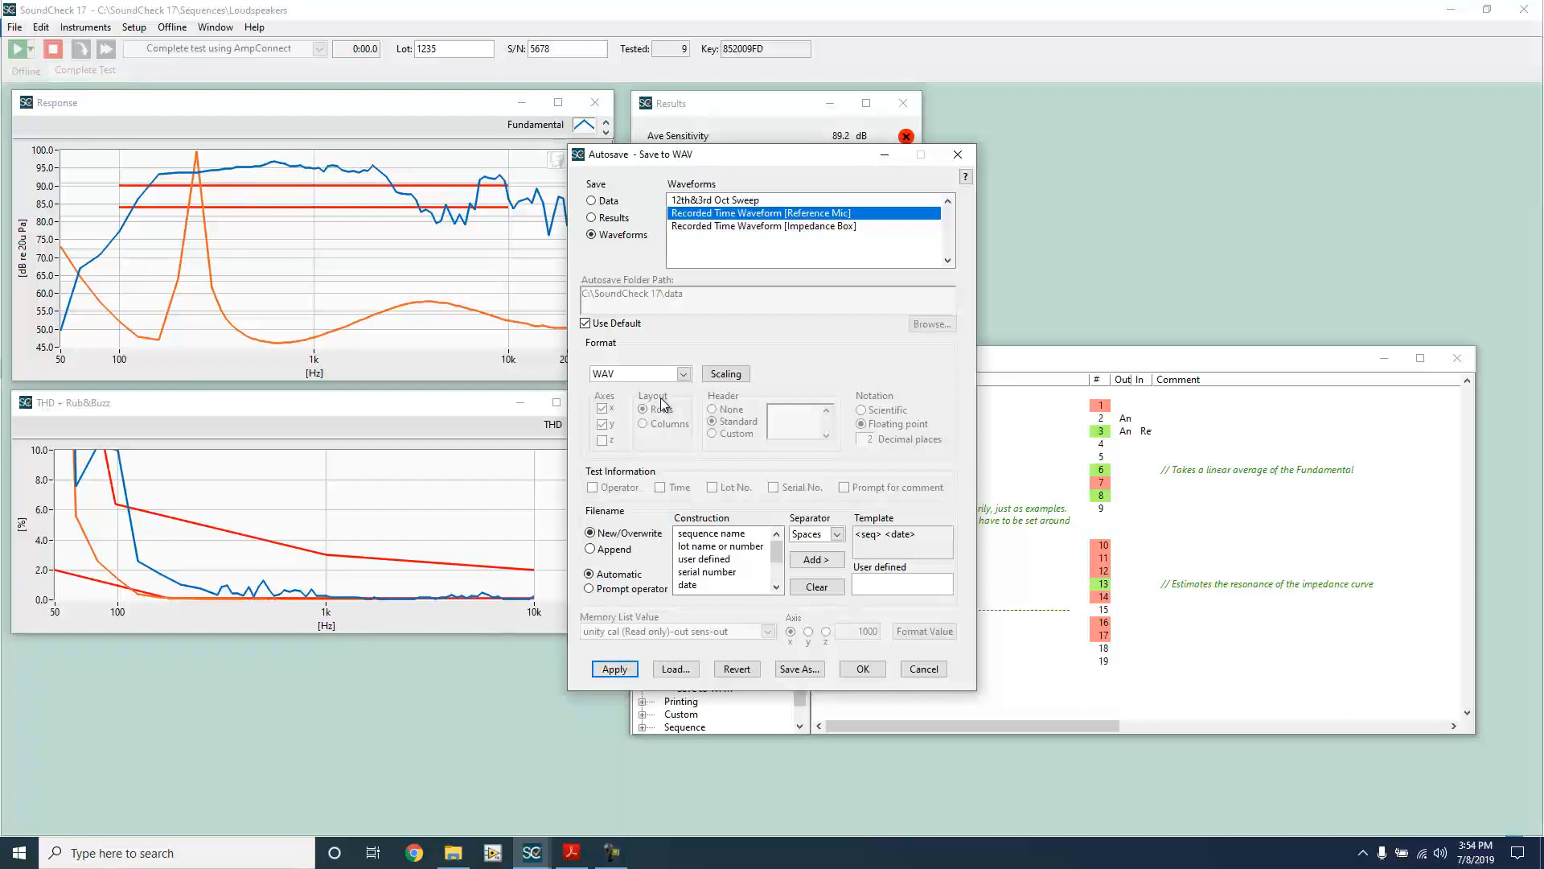
click(612, 669)
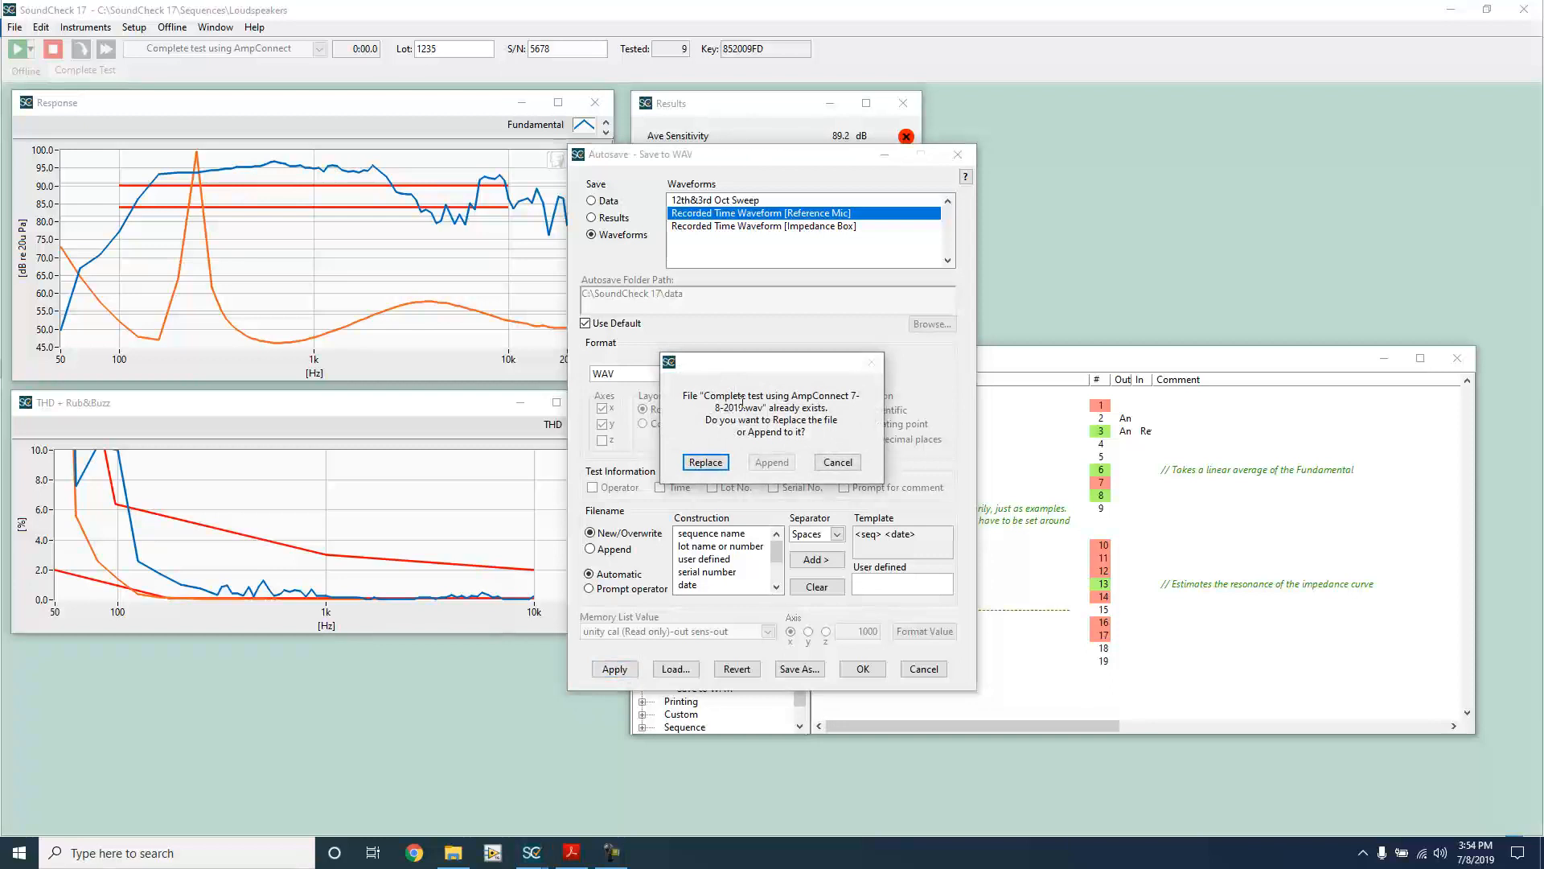
click(718, 463)
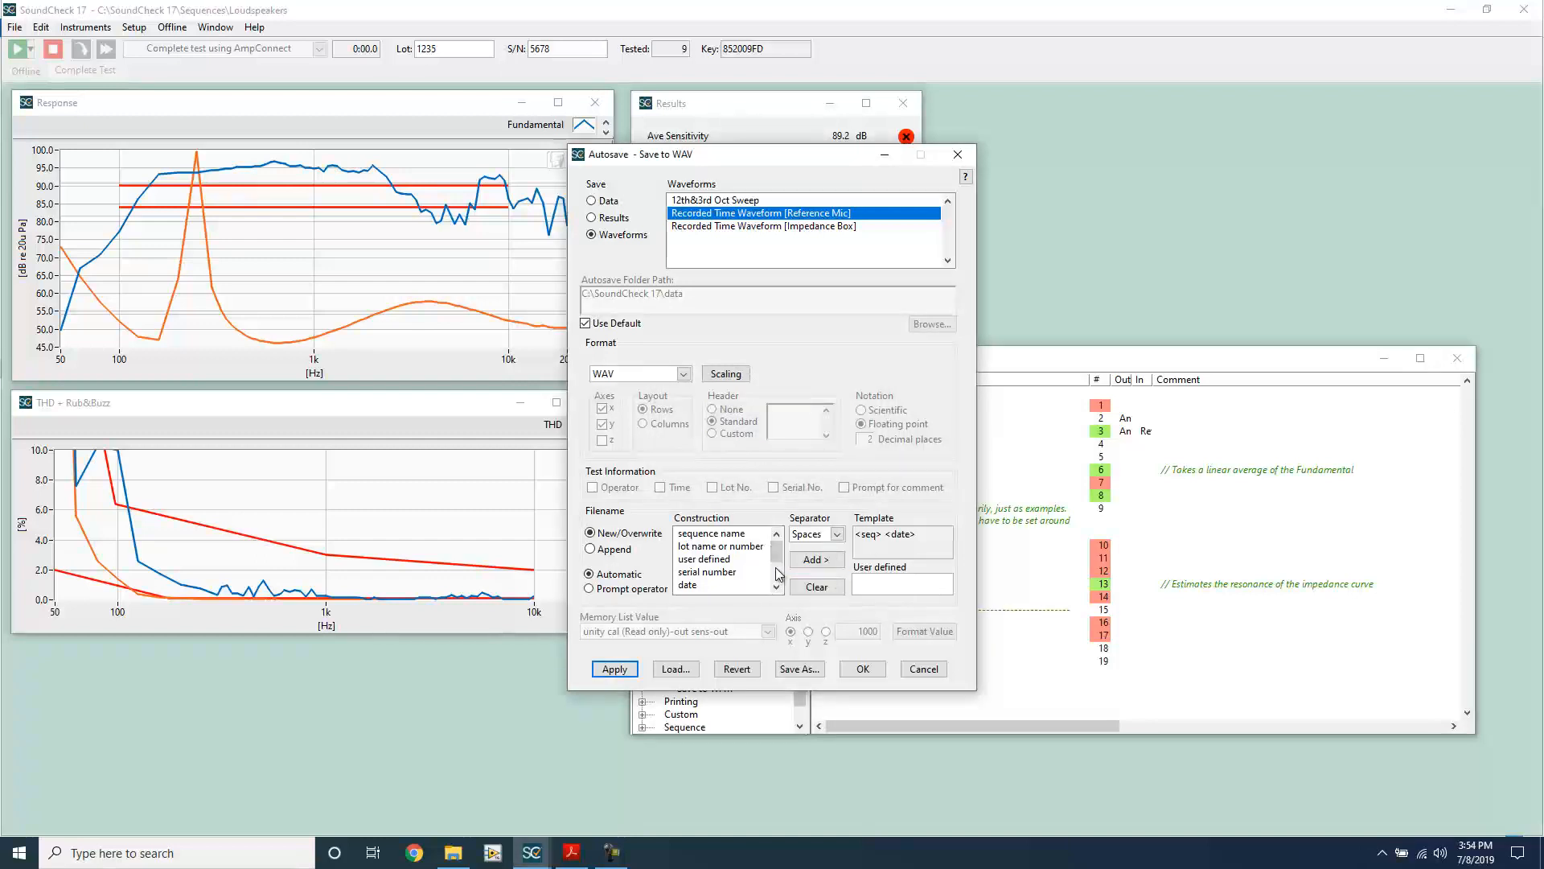
Step: Rebuild the autosave filename template from the sequence name and the time, and apply it
click(815, 588)
click(711, 533)
click(806, 560)
scroll(728, 563, down, 1)
click(714, 559)
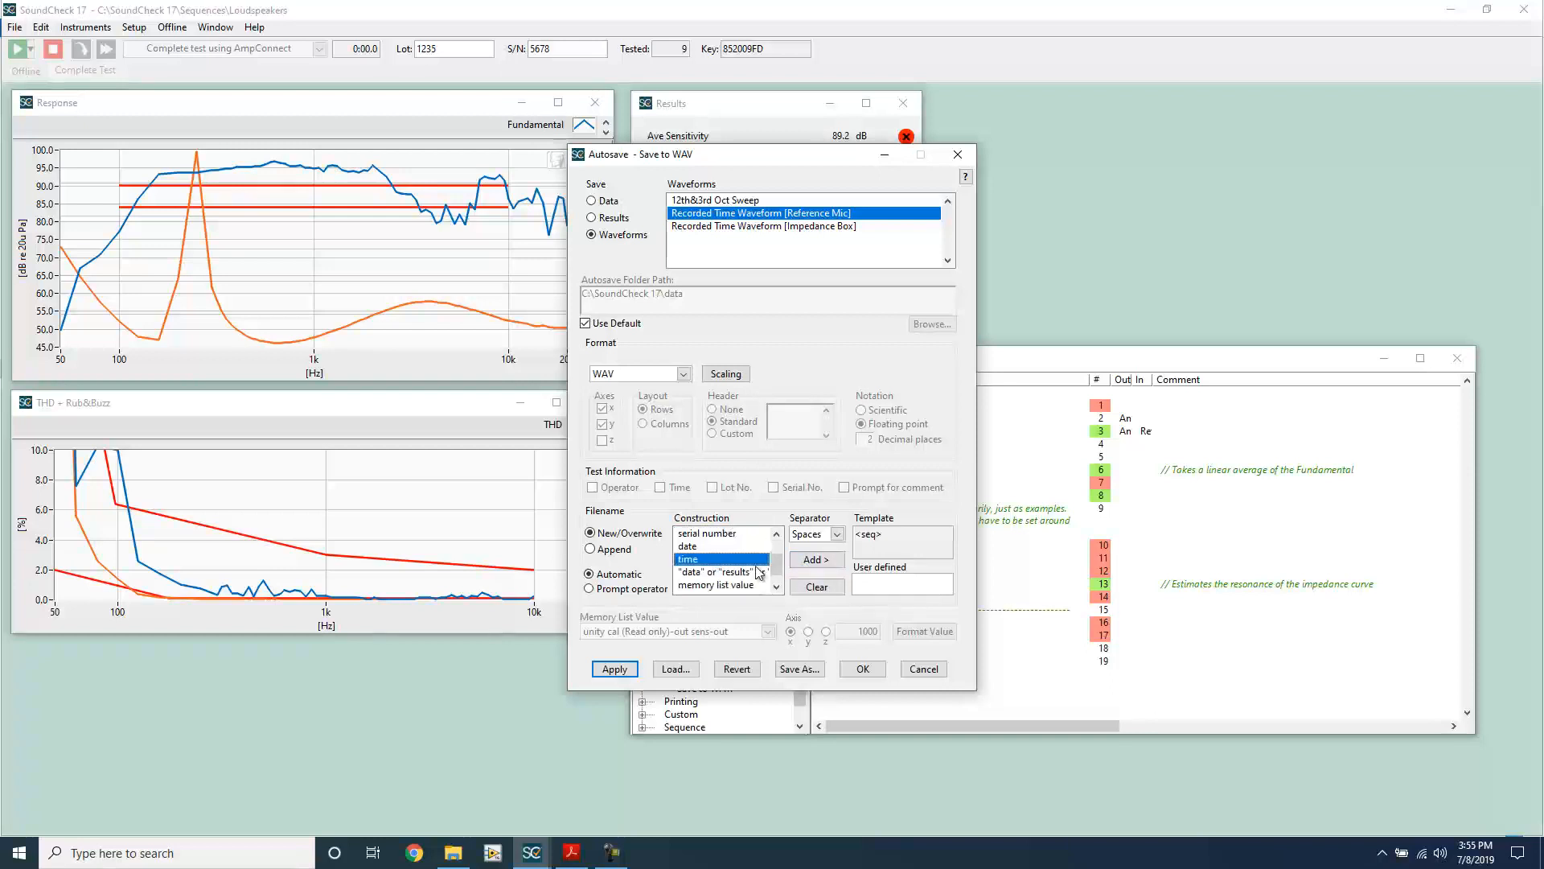
click(810, 566)
click(615, 669)
Step: In File Explorer, go to the data folder of SoundCheck 17 on drive C and check the saved WAV file
click(453, 853)
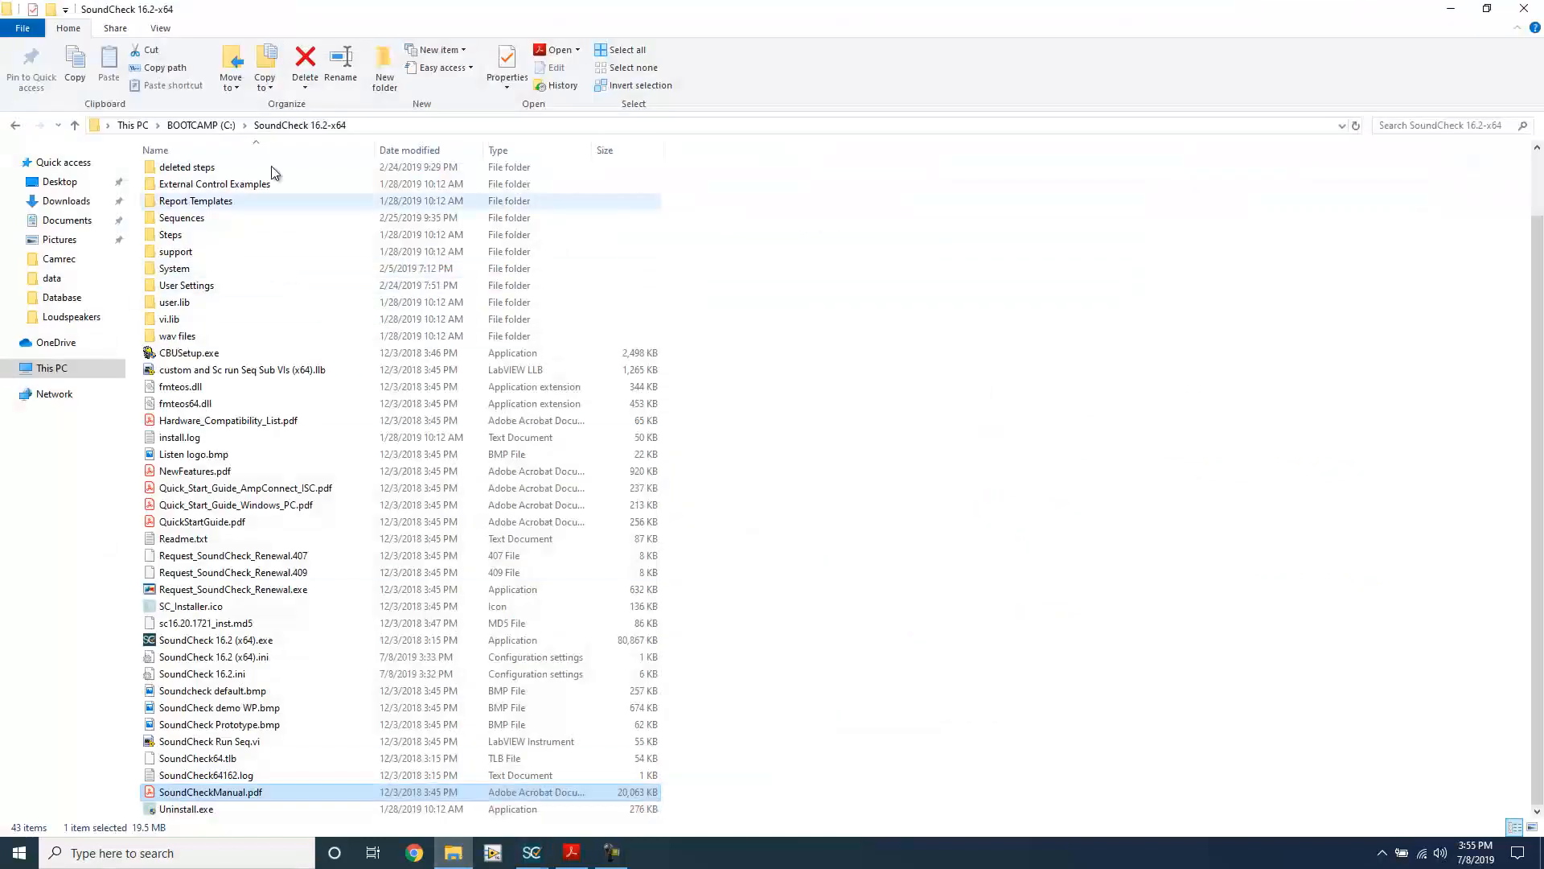
click(219, 128)
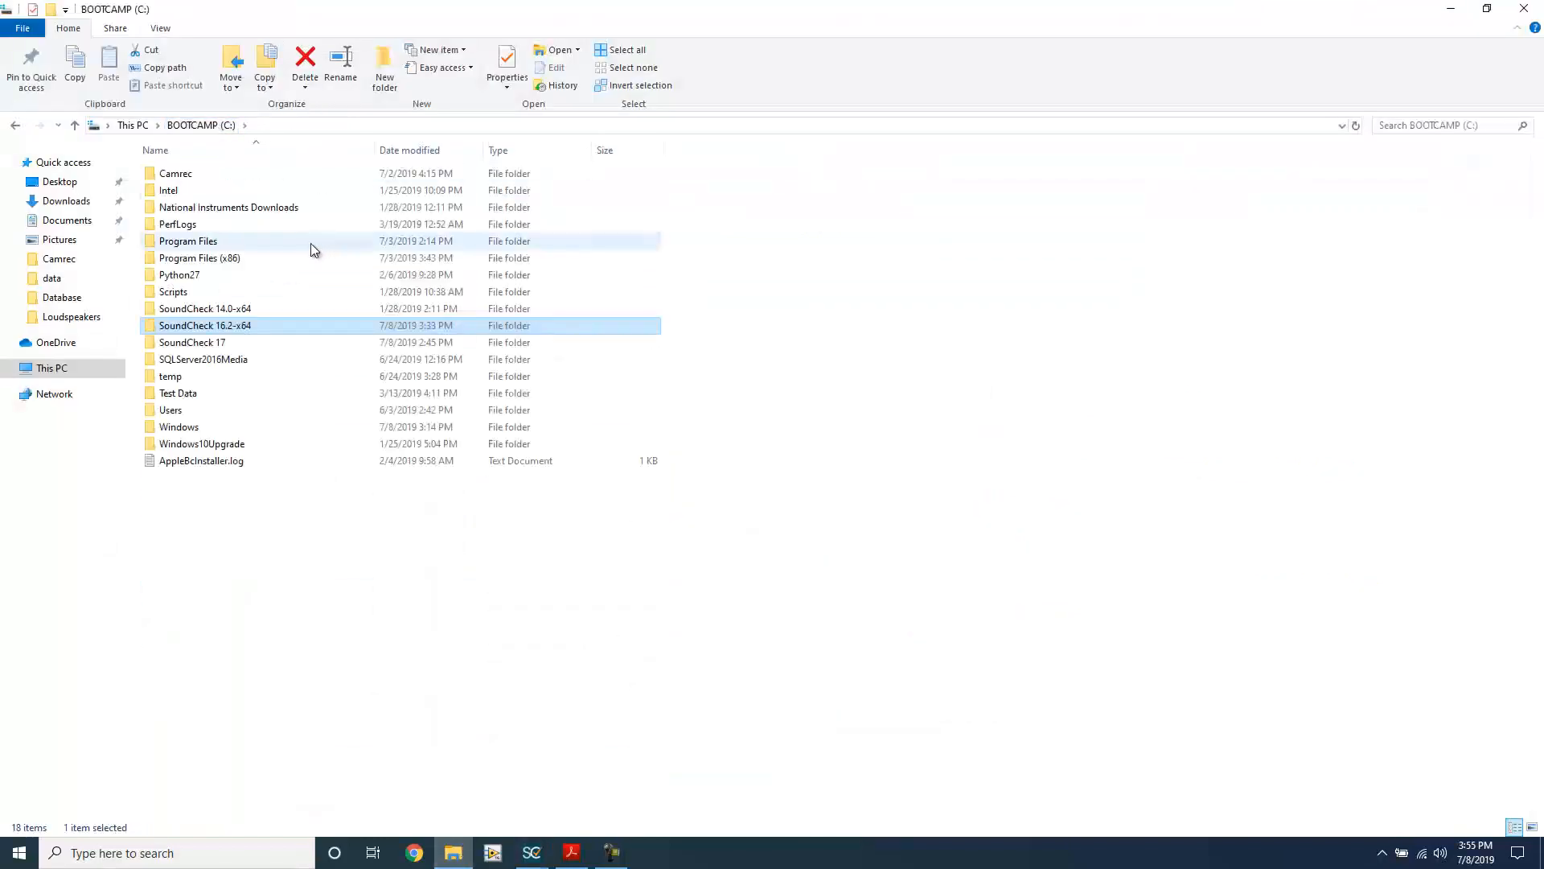
double_click(234, 341)
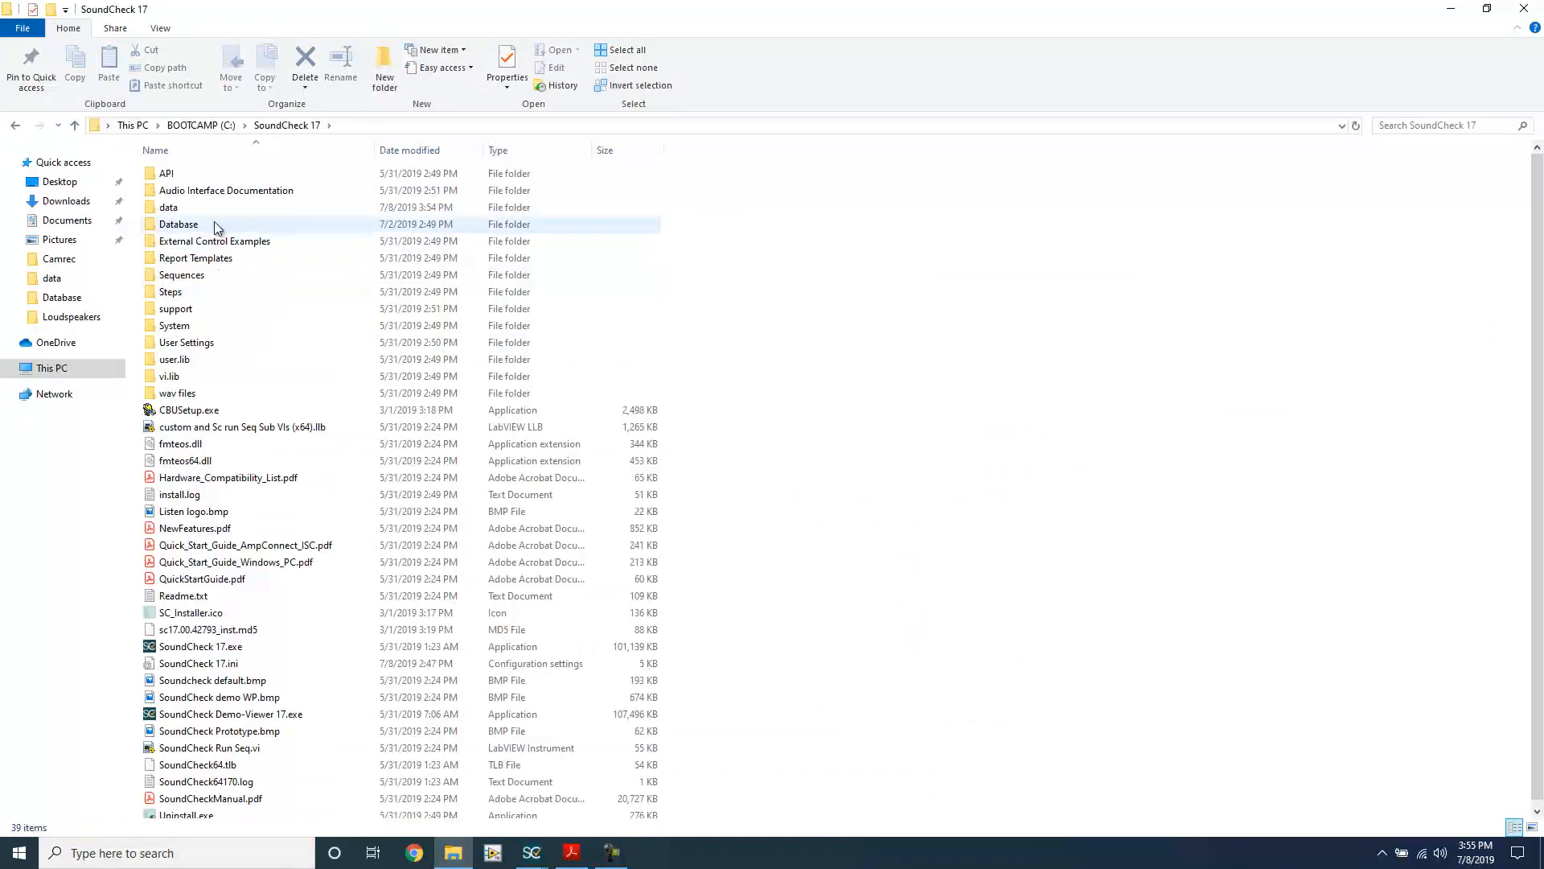
click(214, 208)
double_click(214, 208)
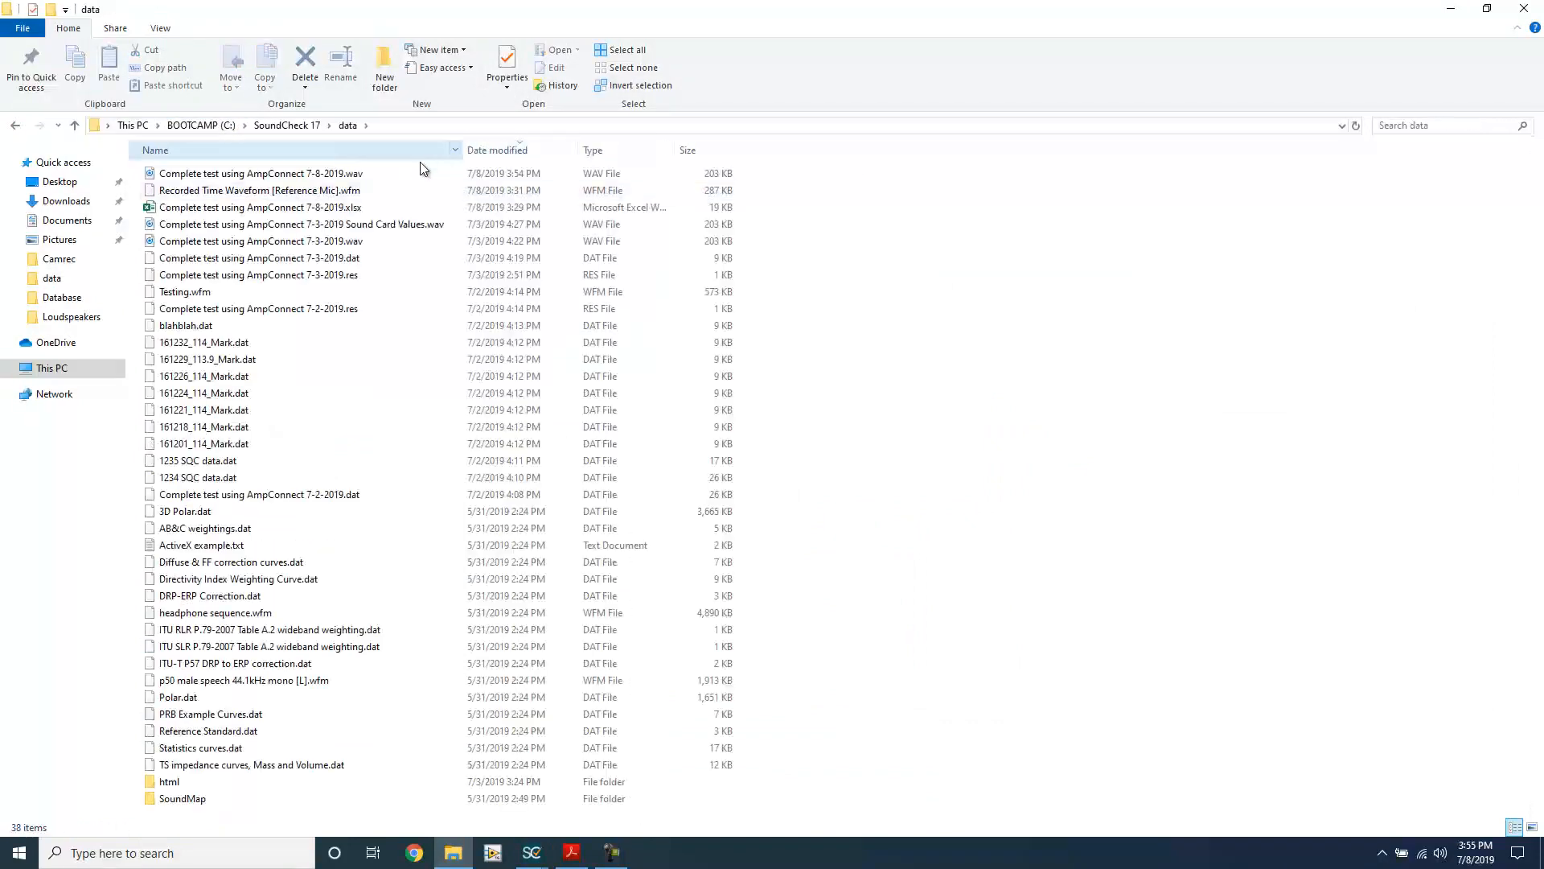
click(361, 174)
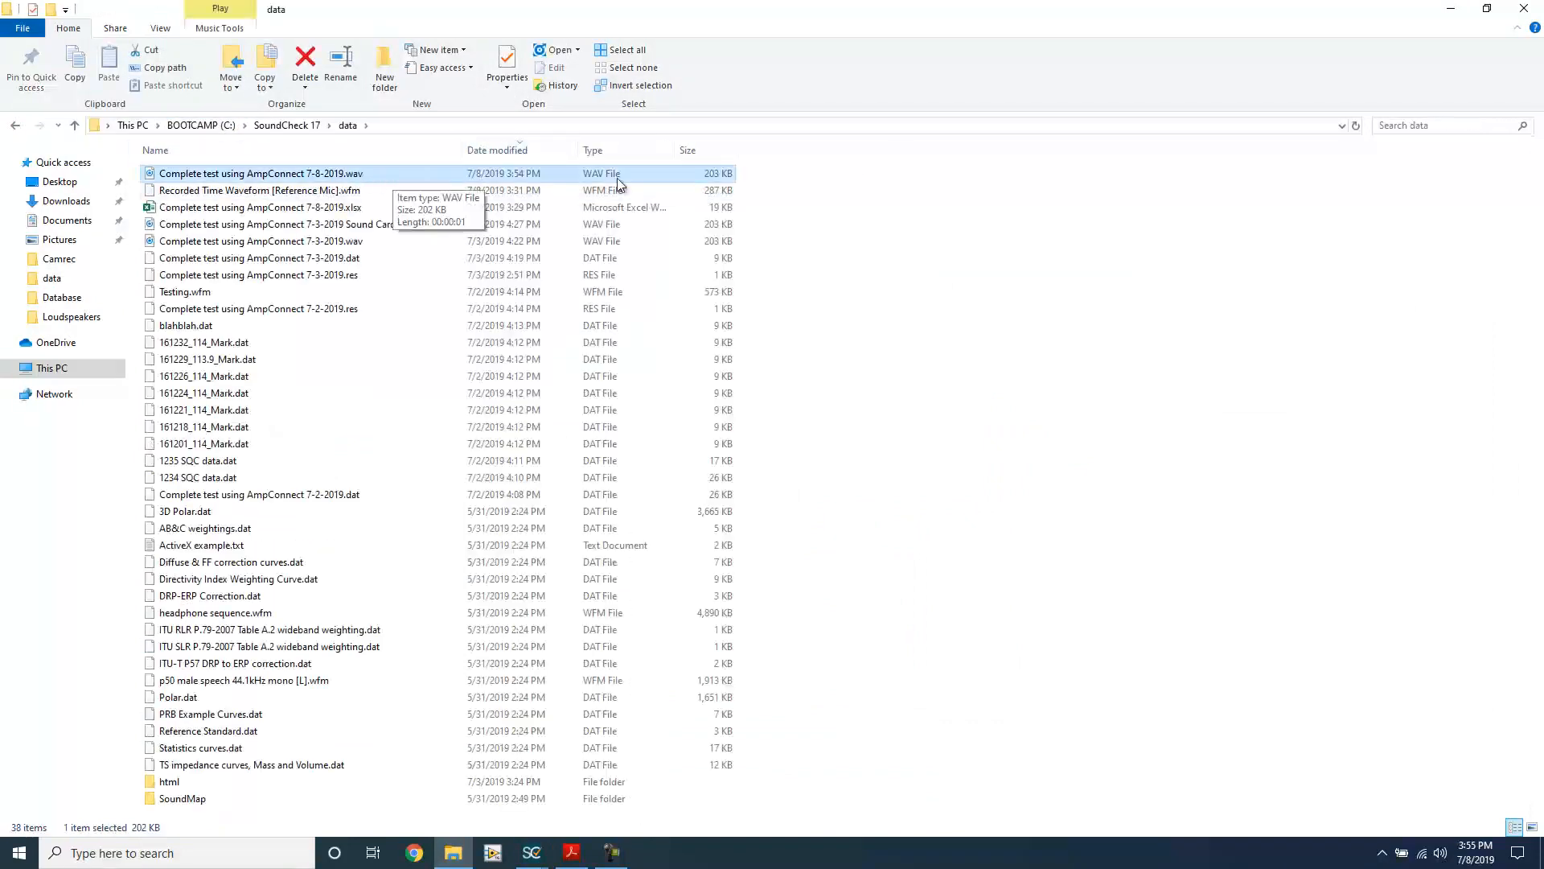
click(1451, 18)
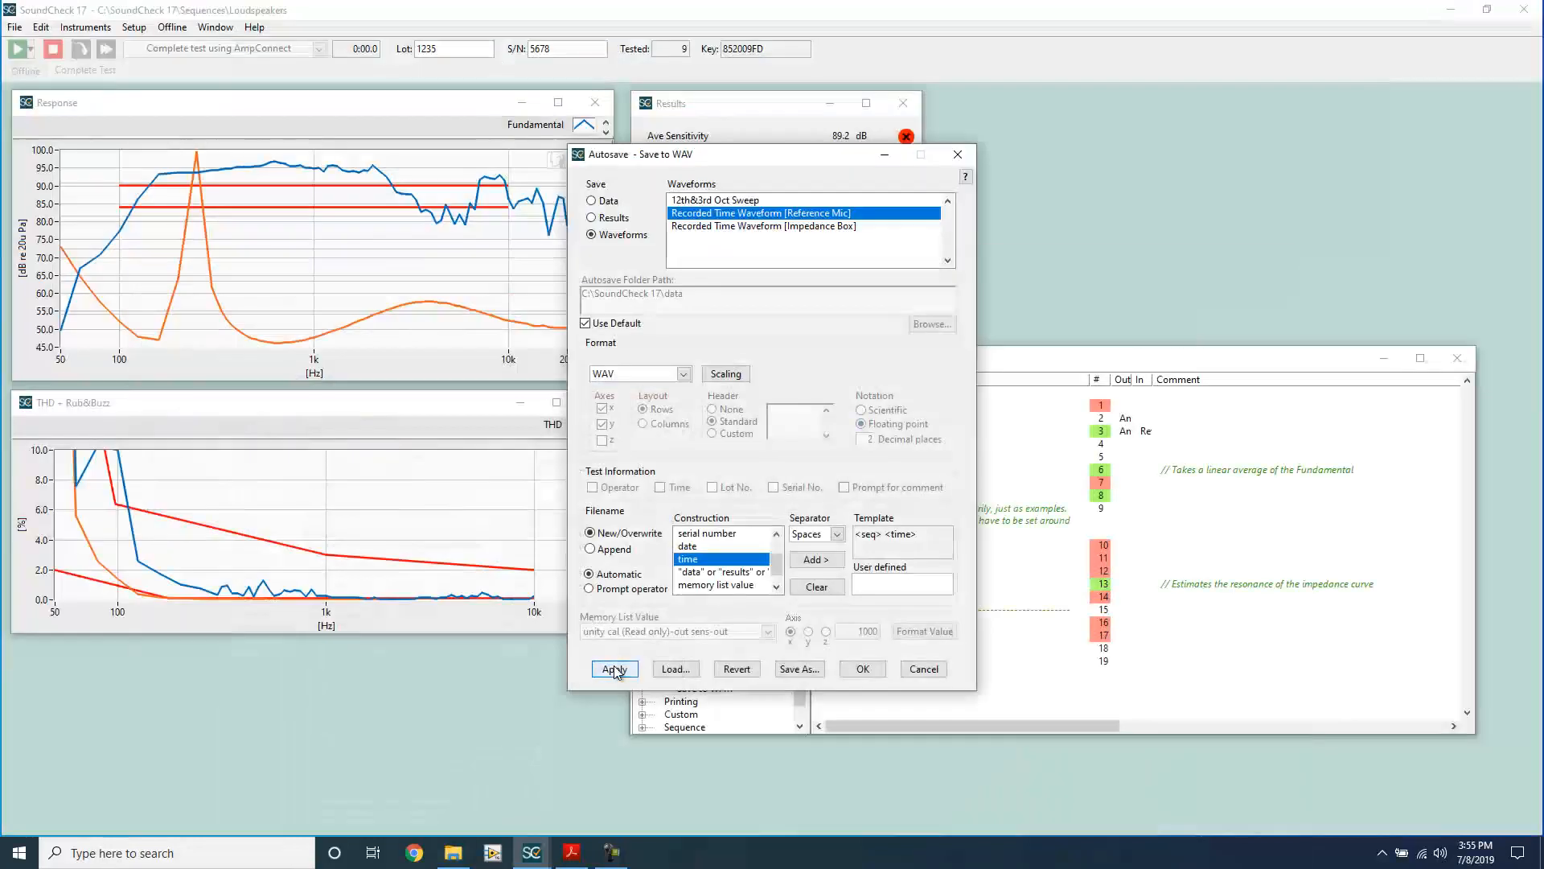
Step: Save the Reference Mic waveform with the time-based filename and check the new WAV file in the data folder
click(614, 670)
click(452, 853)
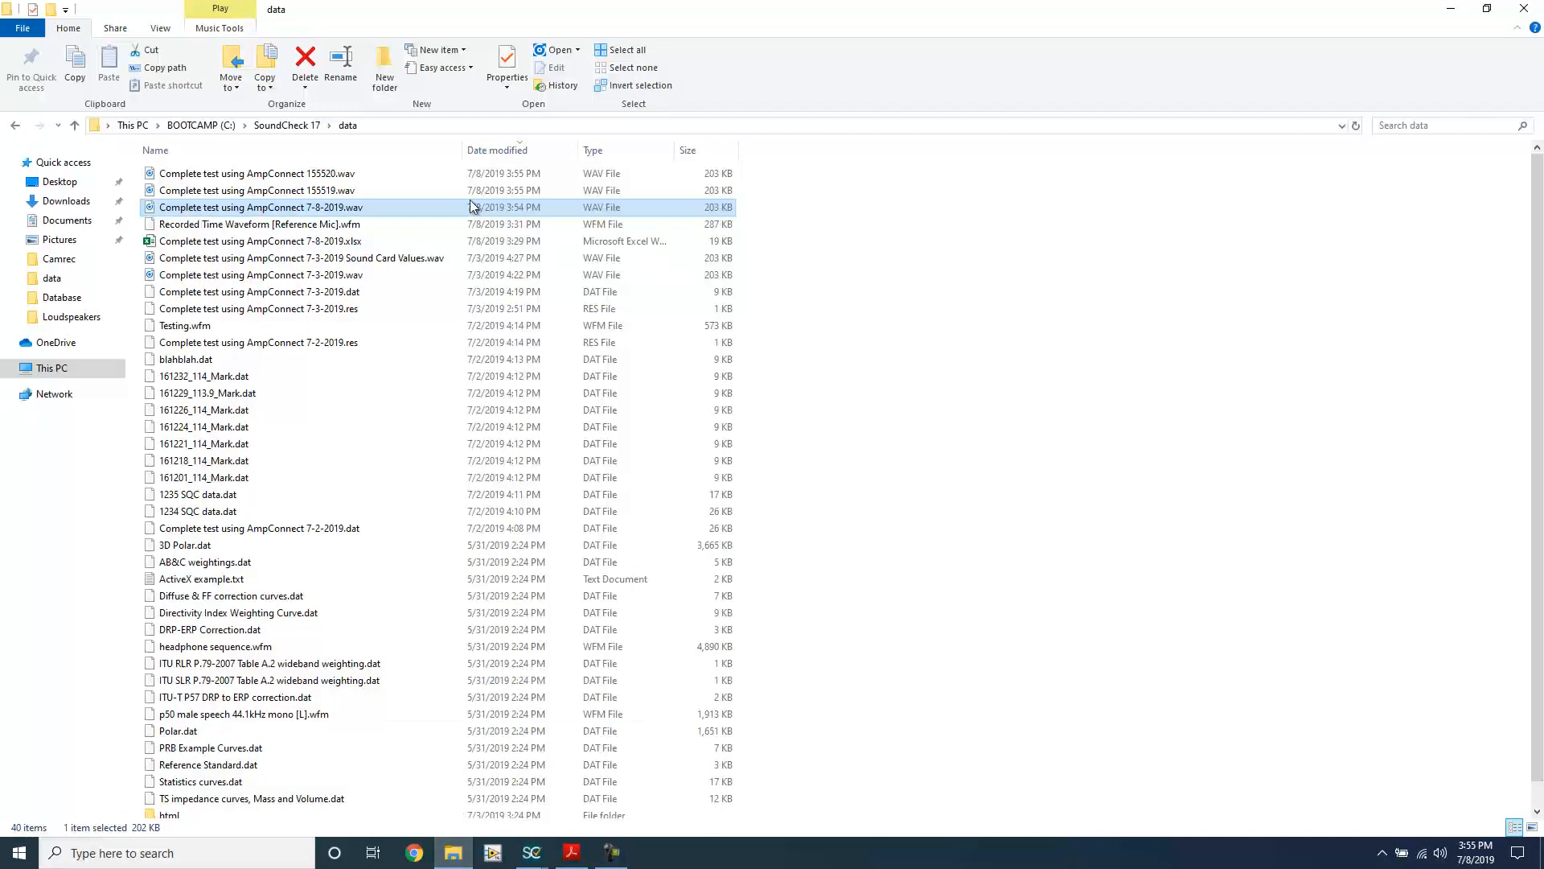
click(429, 174)
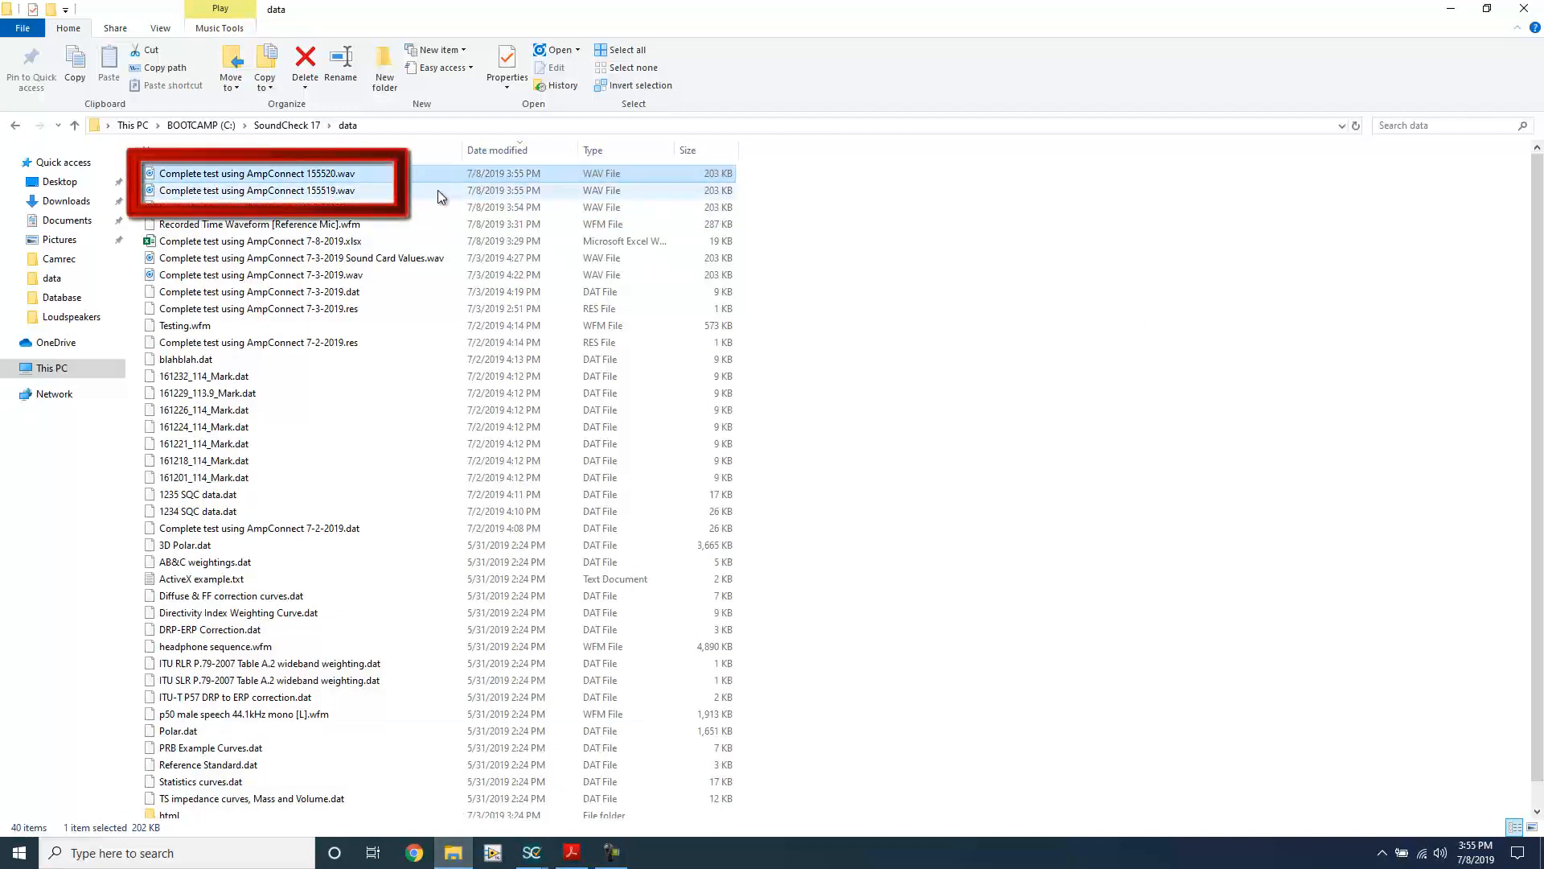
click(1460, 10)
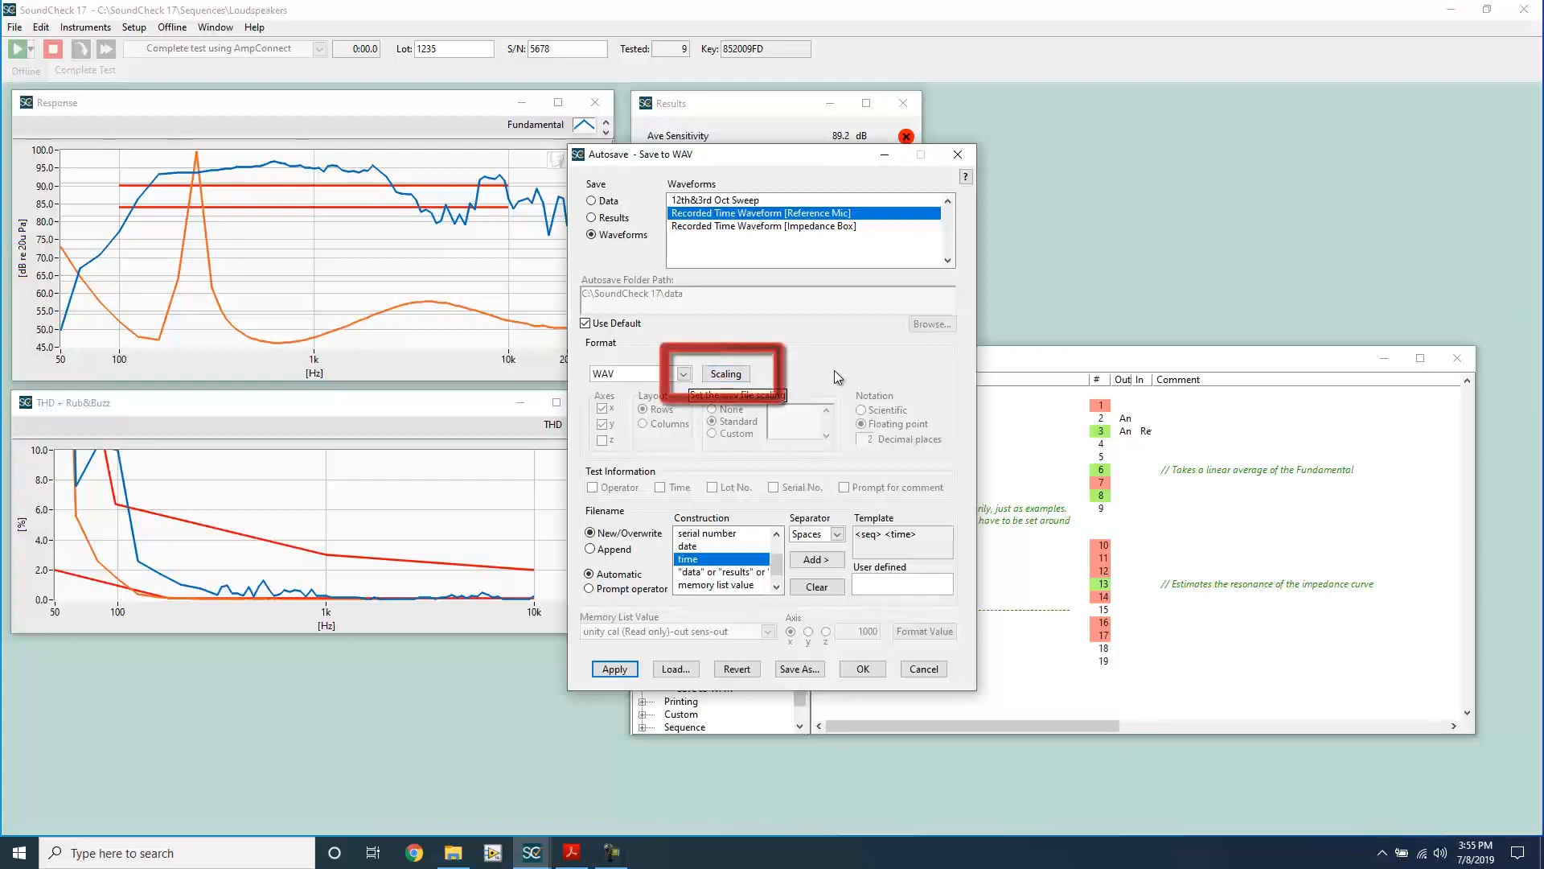
Step: Confirm the WAV scaling as Normalize to peak with 24-bit depth and close the Save to WAV step
click(740, 378)
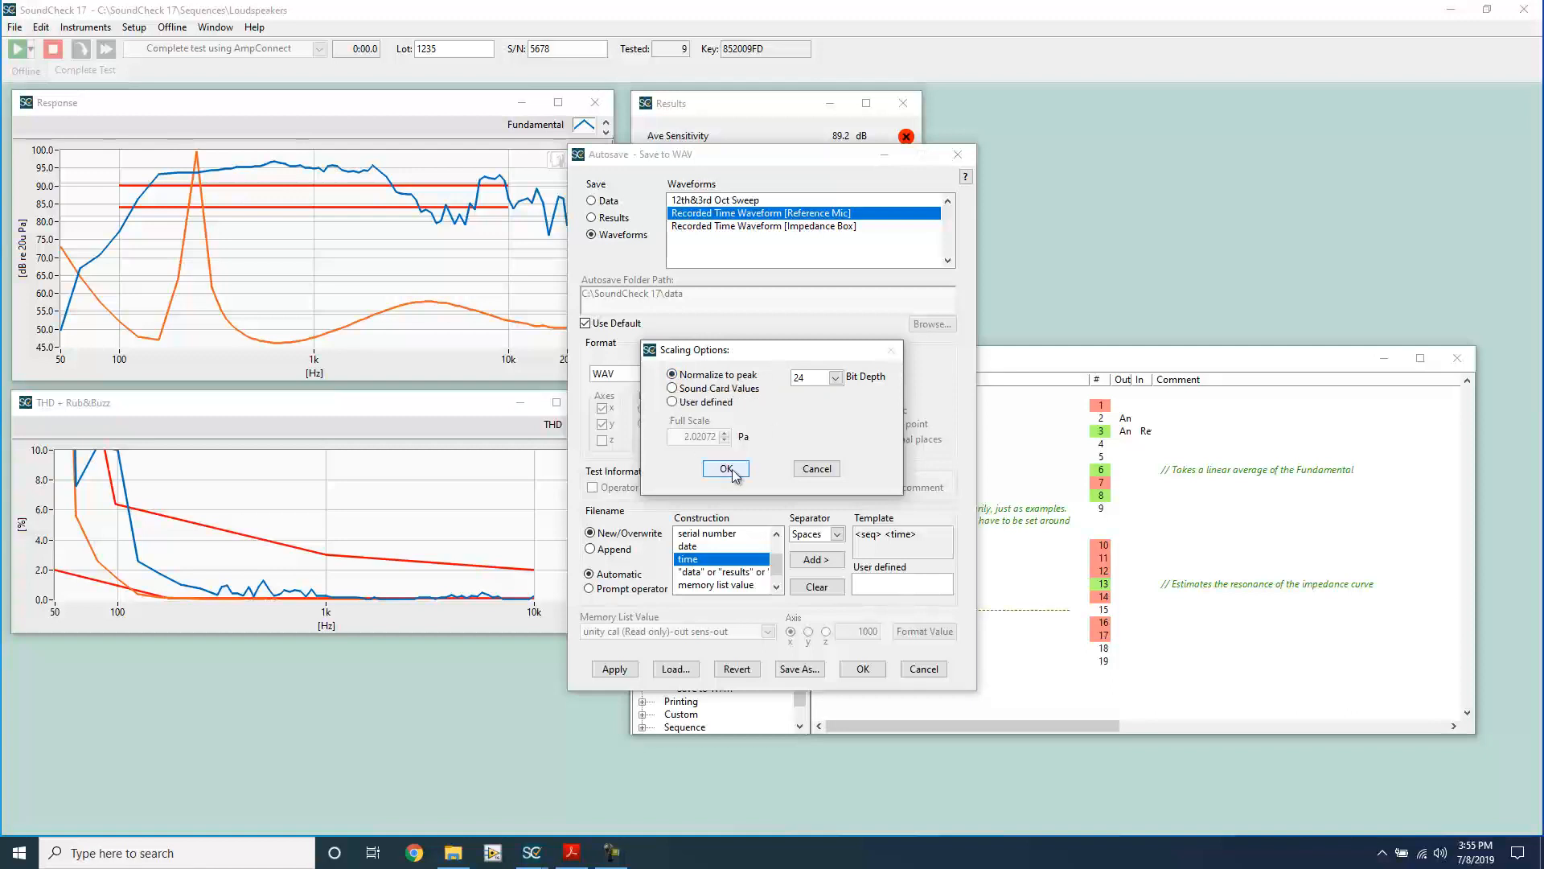
click(835, 379)
click(827, 423)
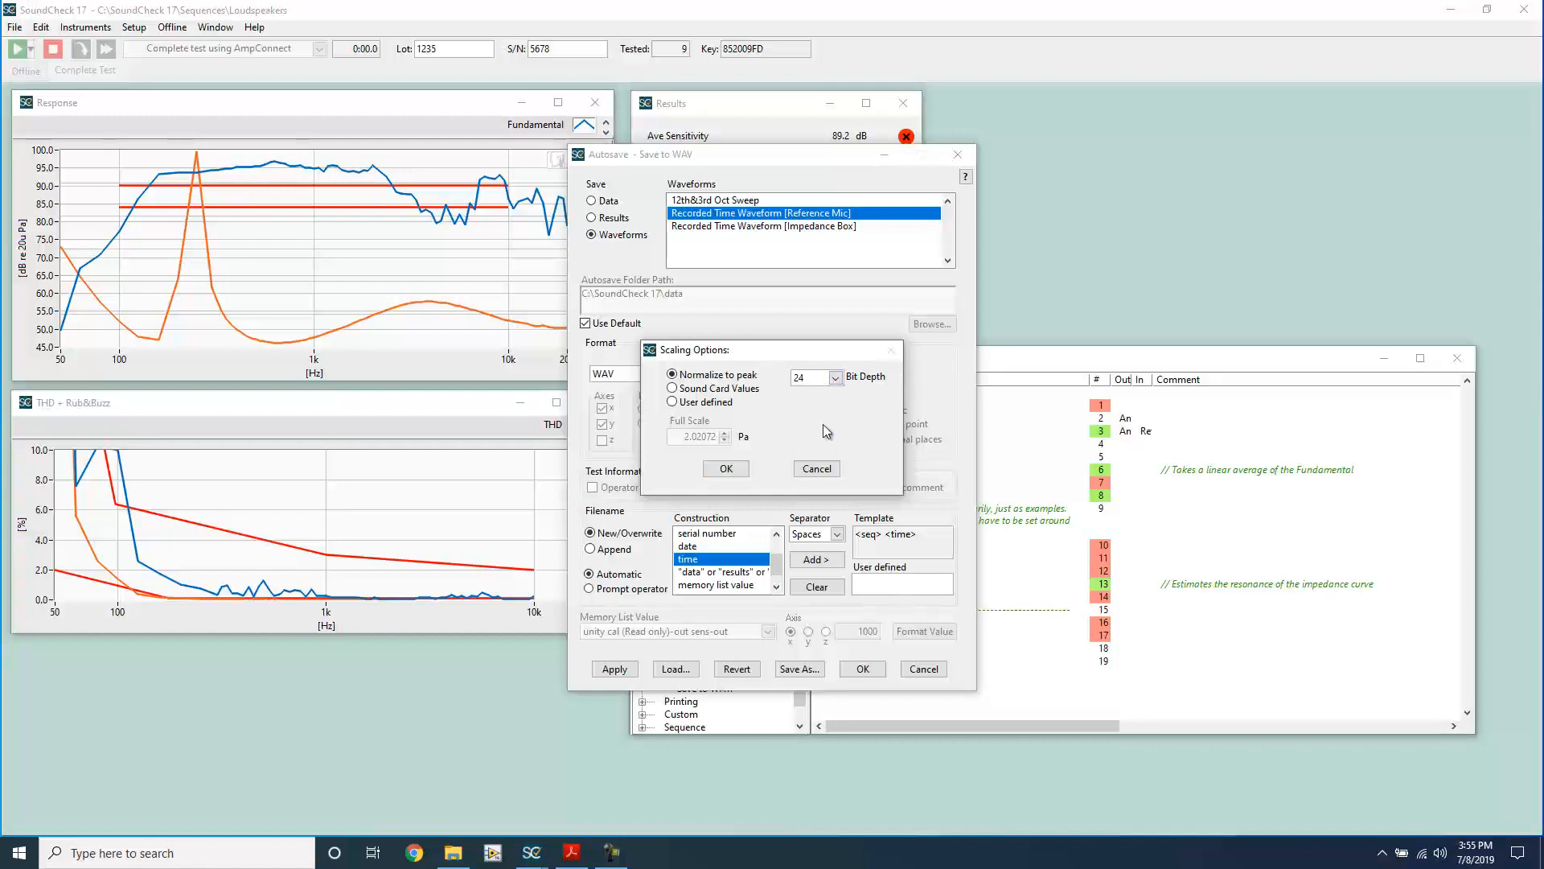
click(746, 470)
click(863, 669)
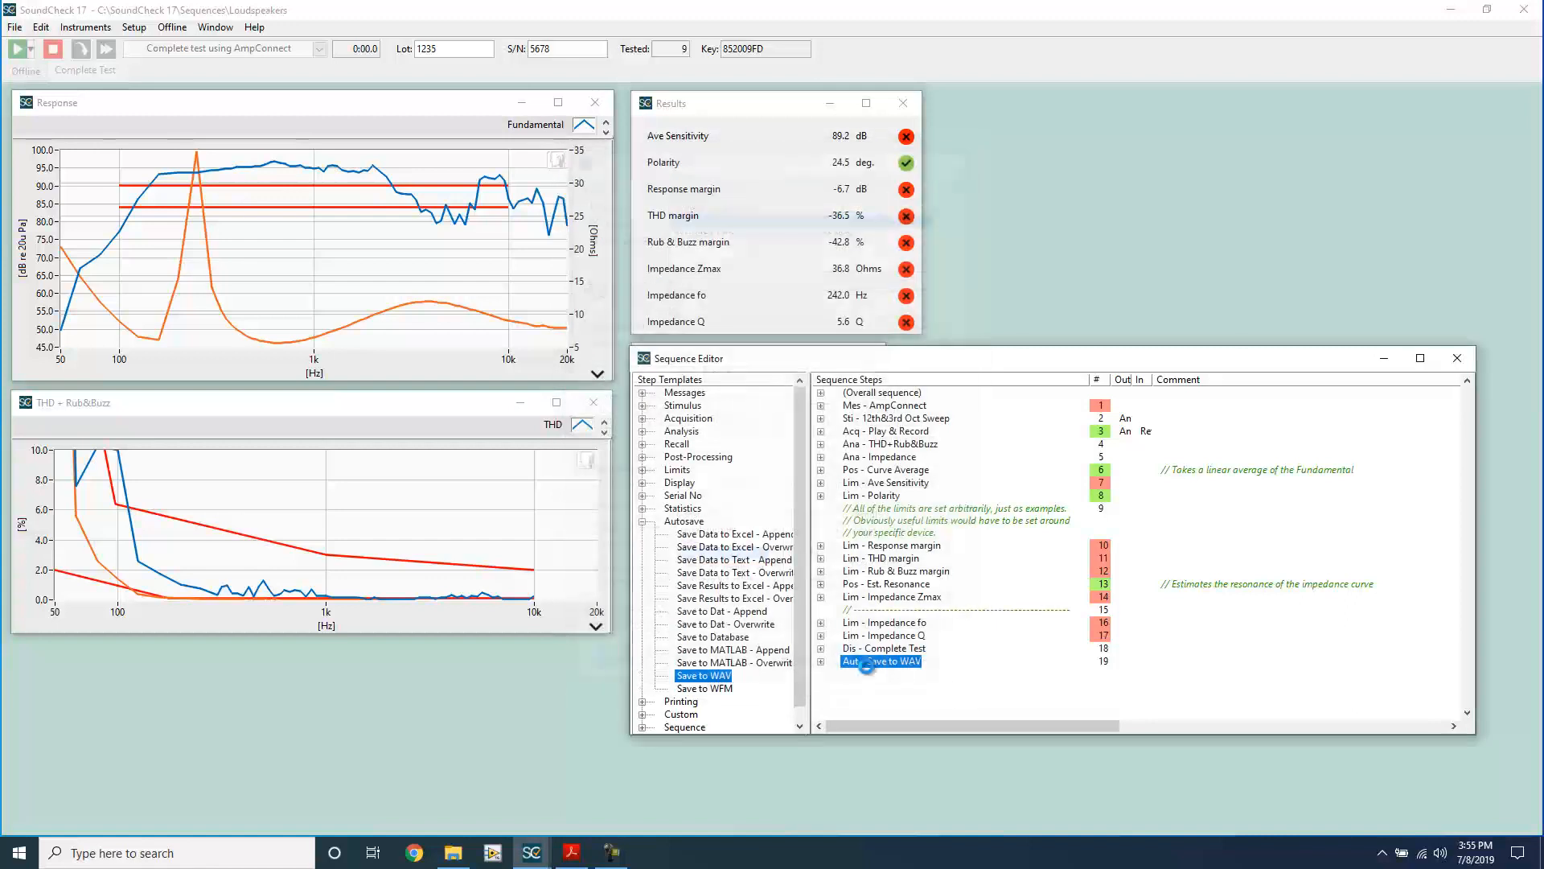
Step: Open the memory list and plot the Reference Mic recorded time waveform in a graph
click(134, 26)
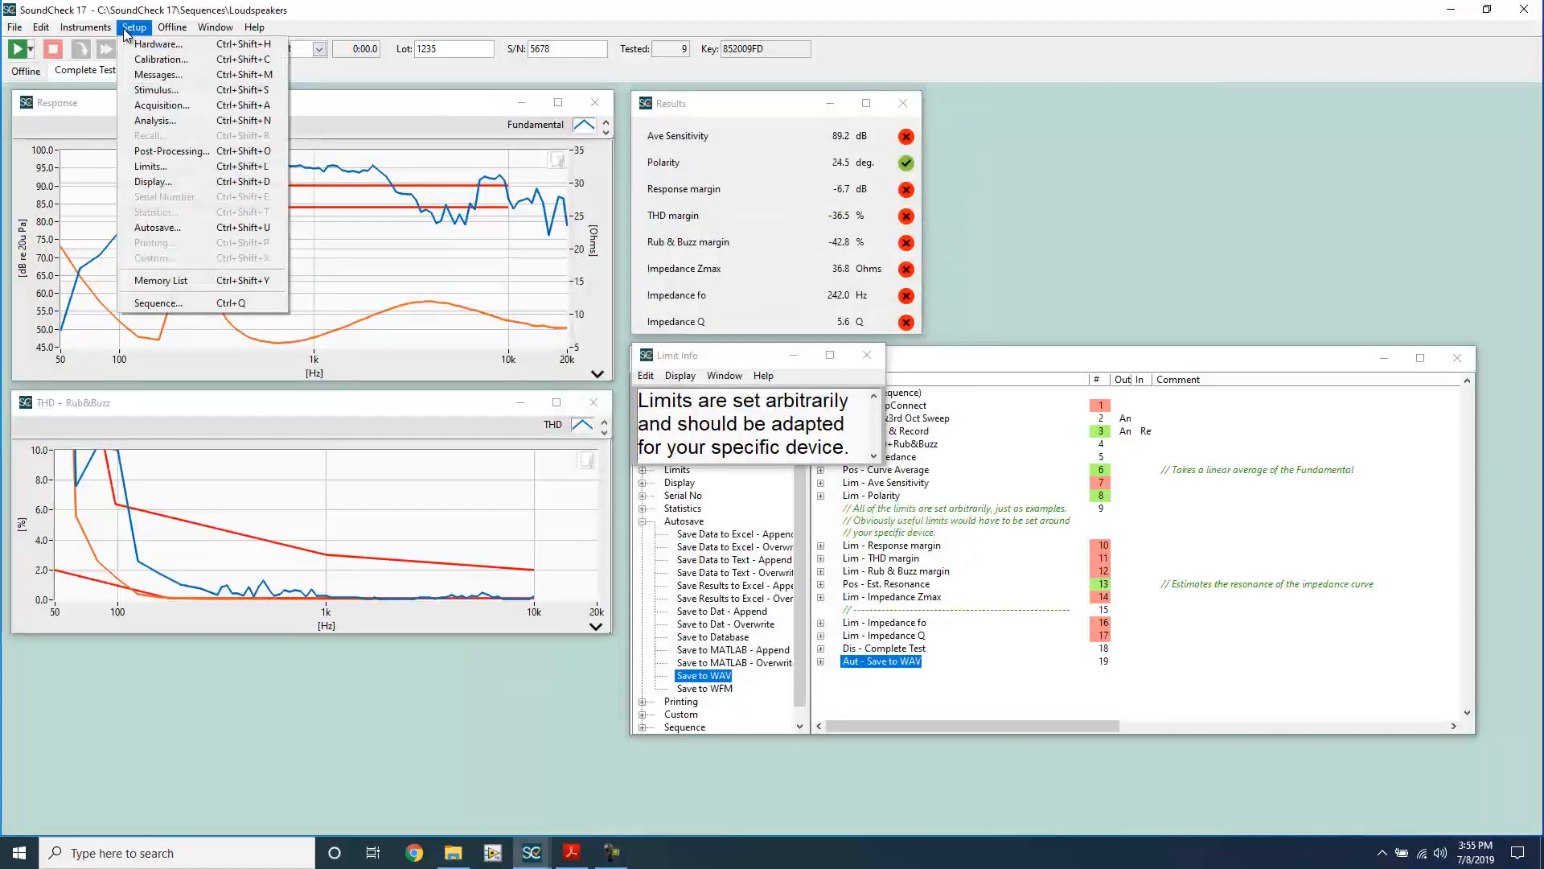
click(170, 278)
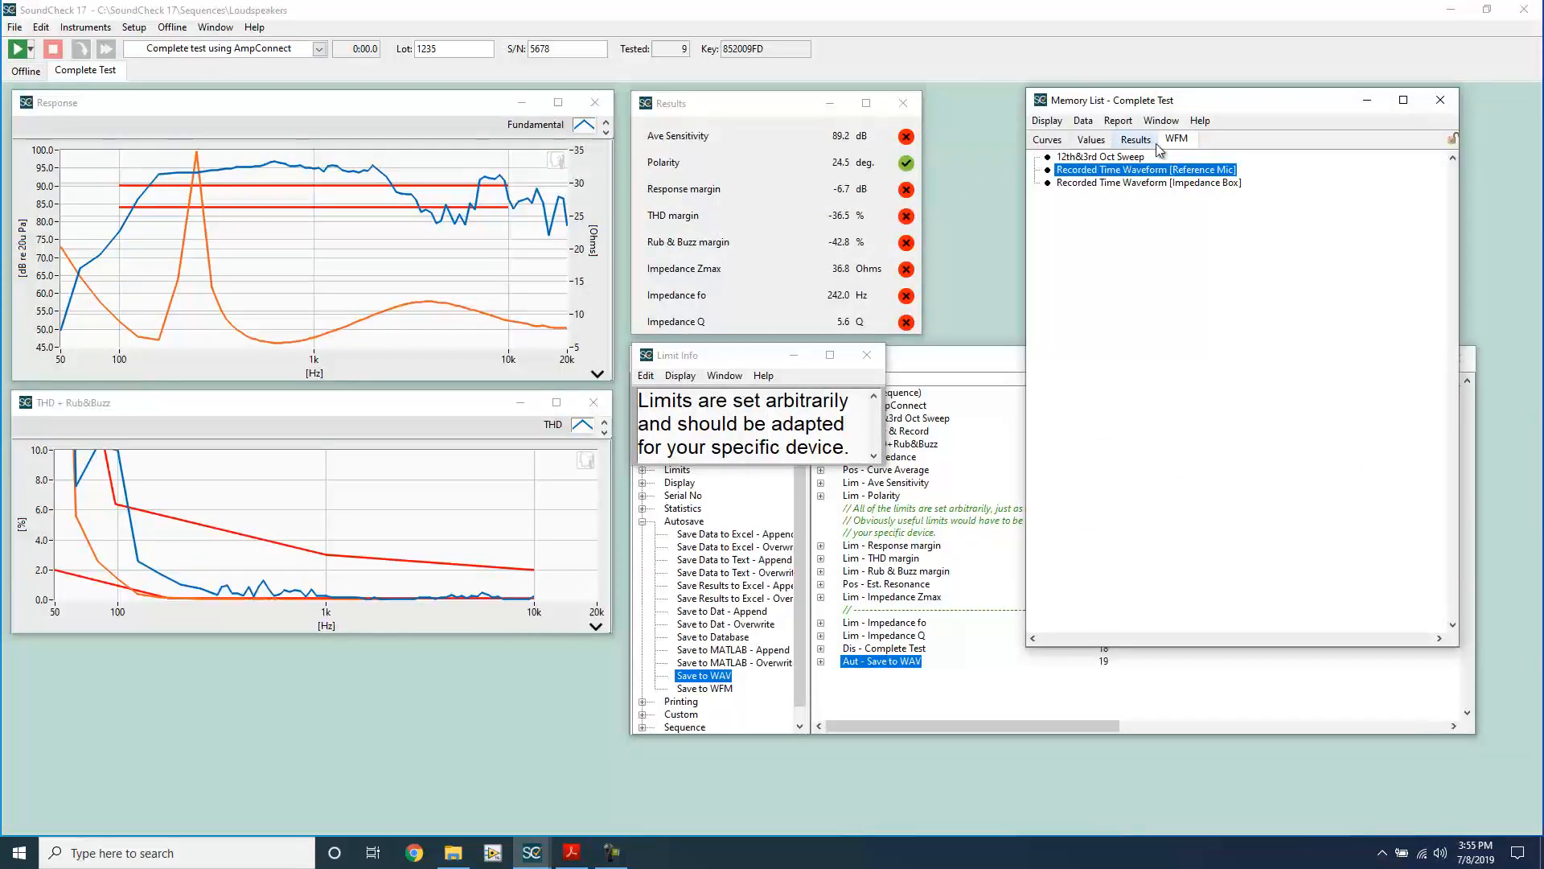
double_click(1174, 176)
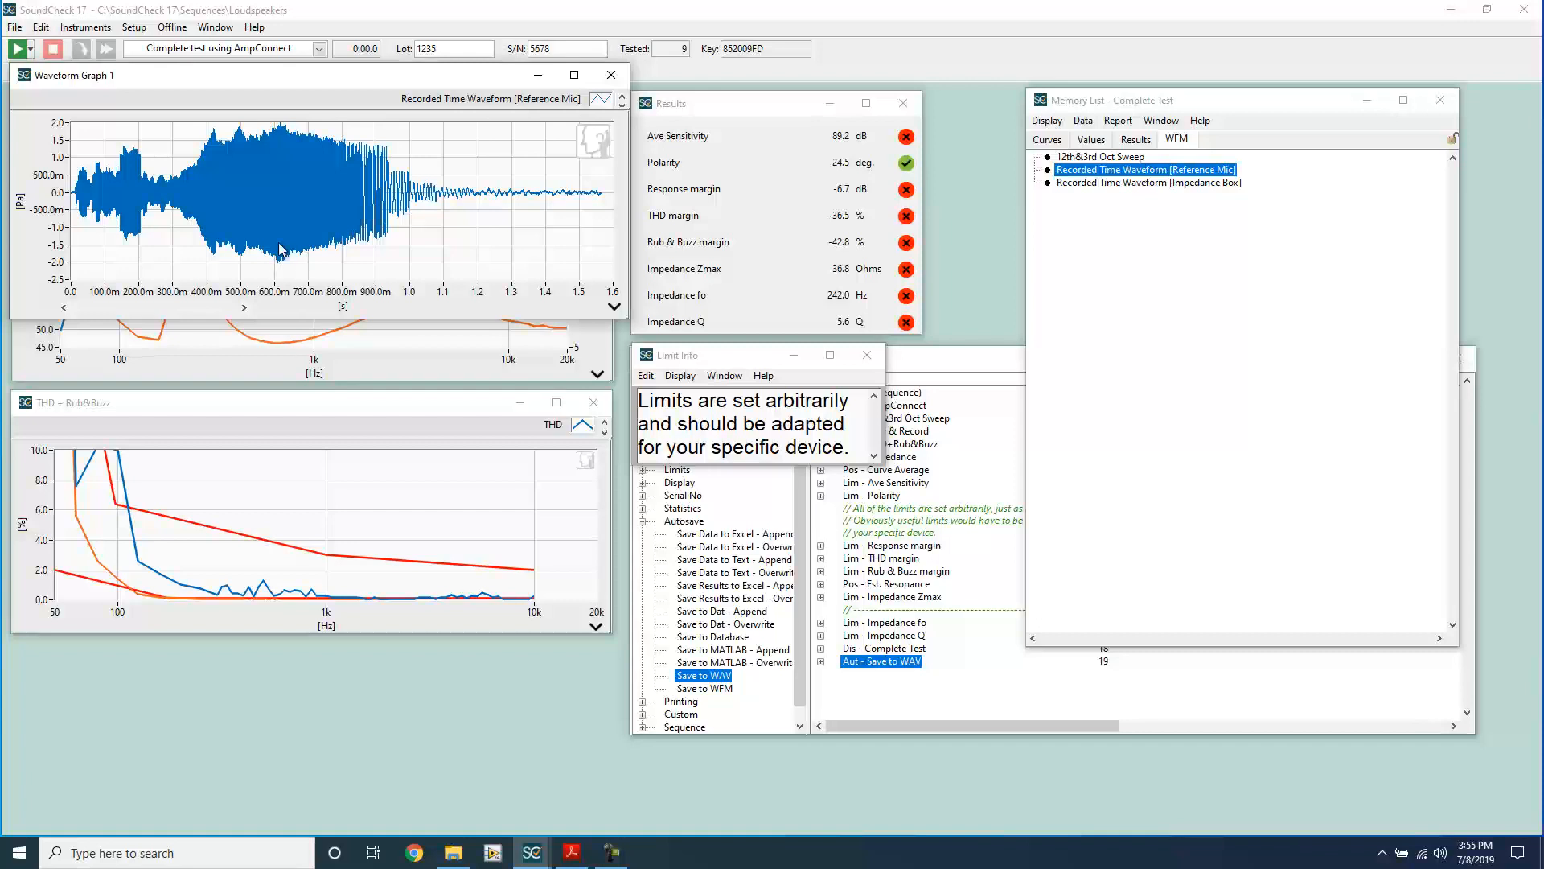
Step: Run the offline Minimum post-processing step with the Reference Mic recorded time waveform as operand A
click(172, 27)
click(195, 77)
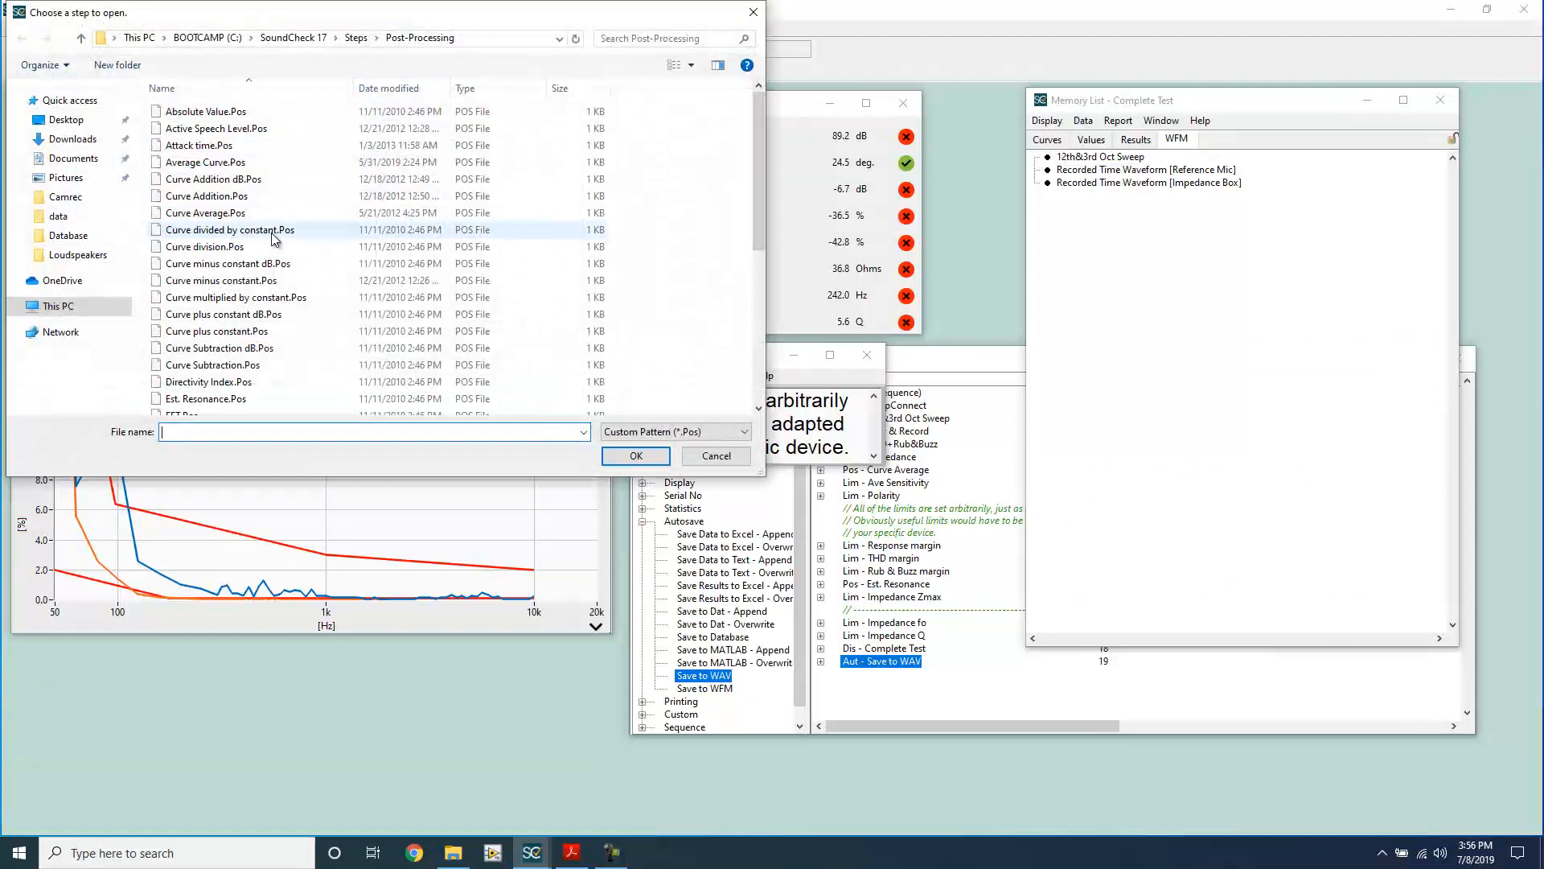
click(268, 182)
scroll(281, 209, down, 5)
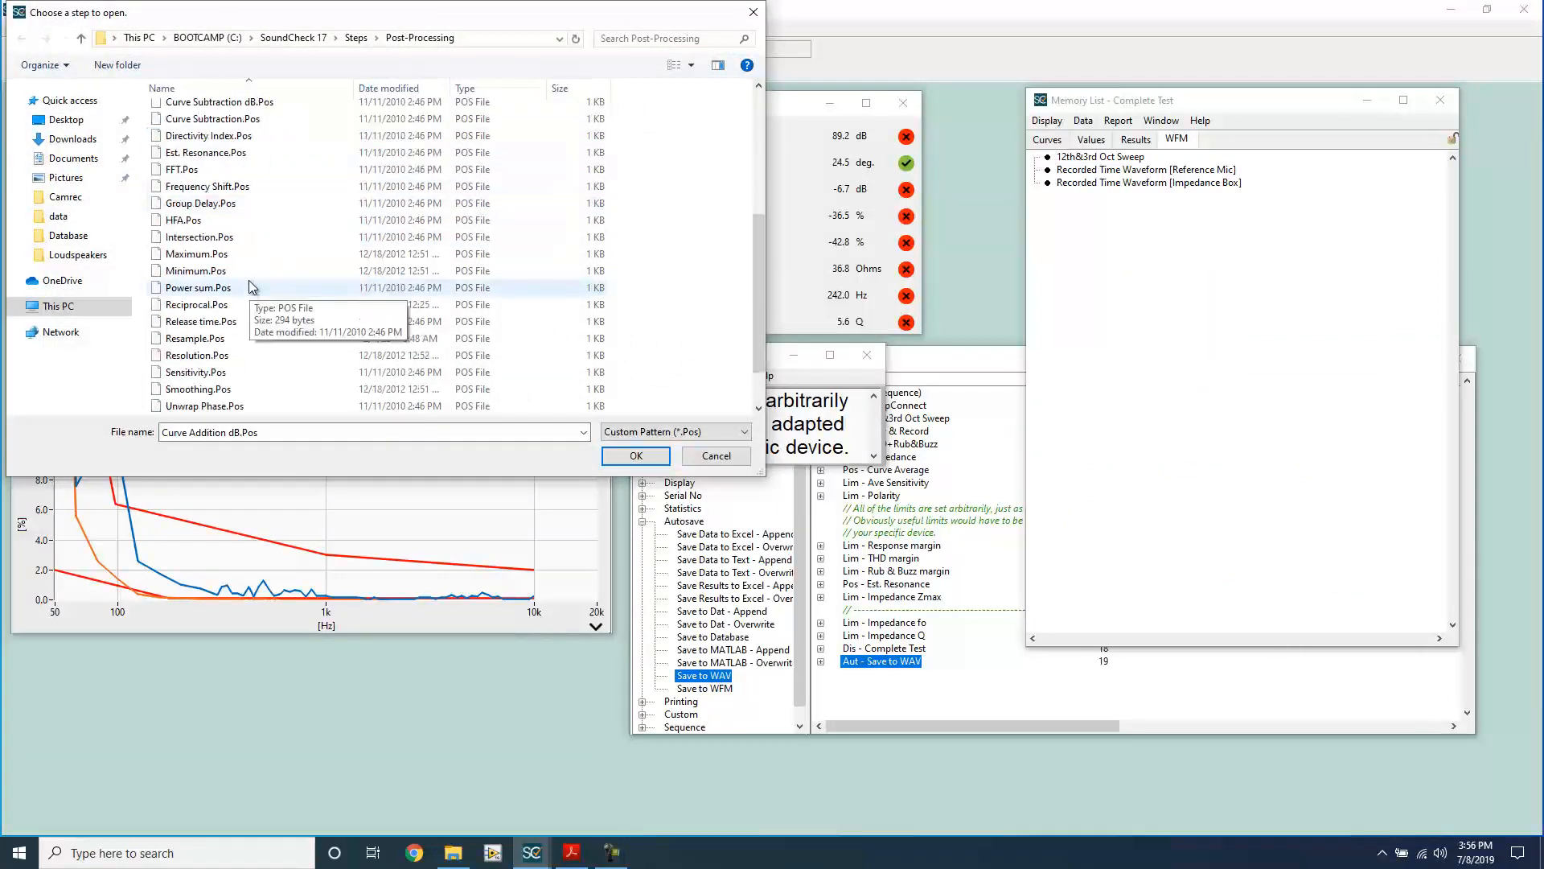
double_click(244, 269)
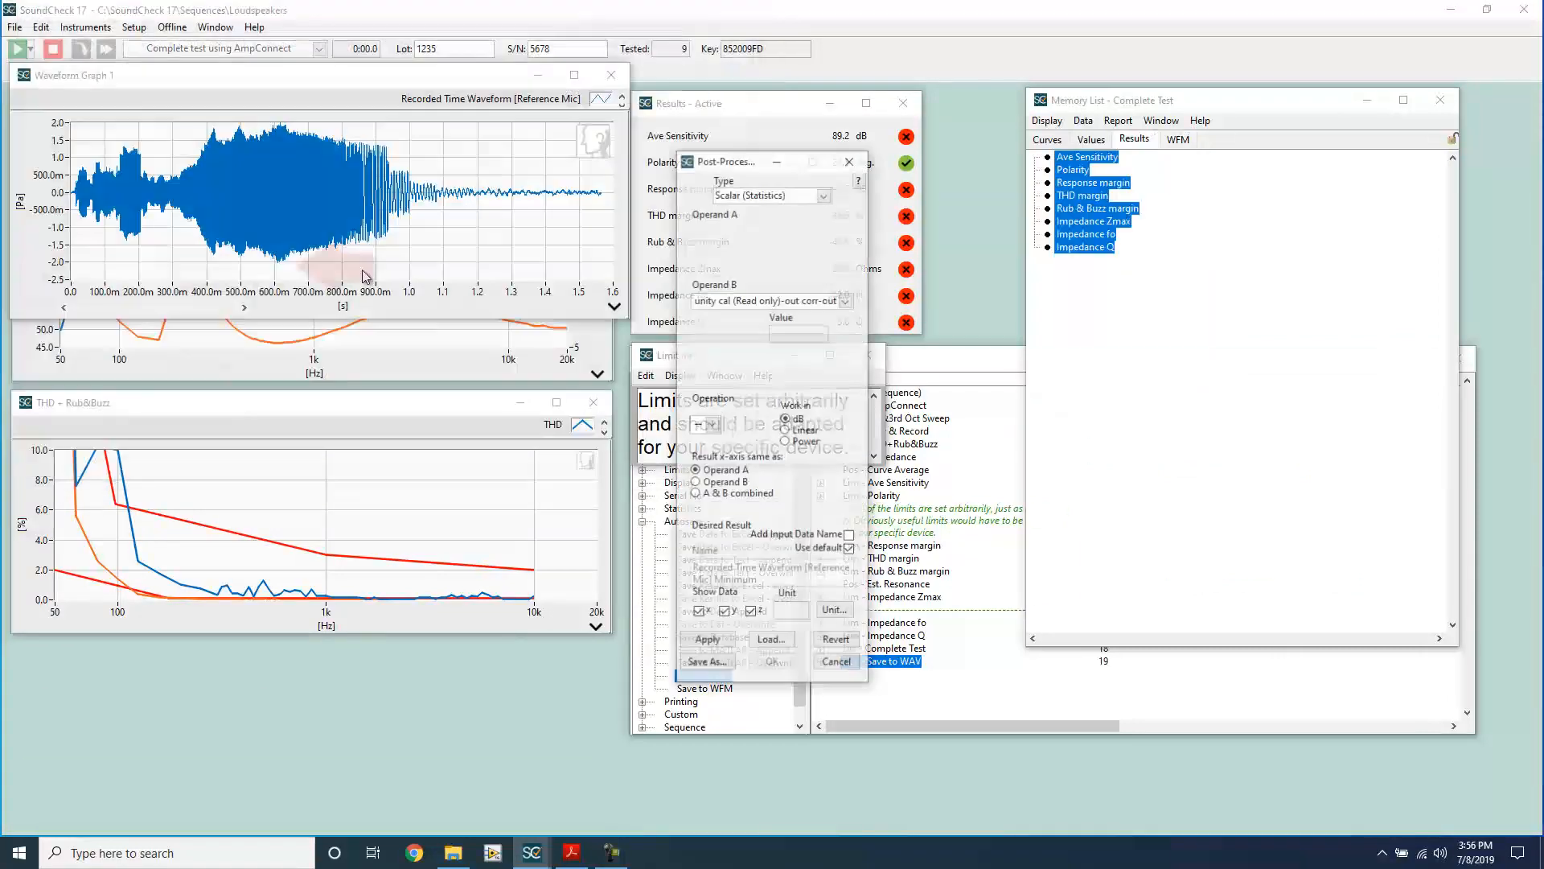
click(842, 231)
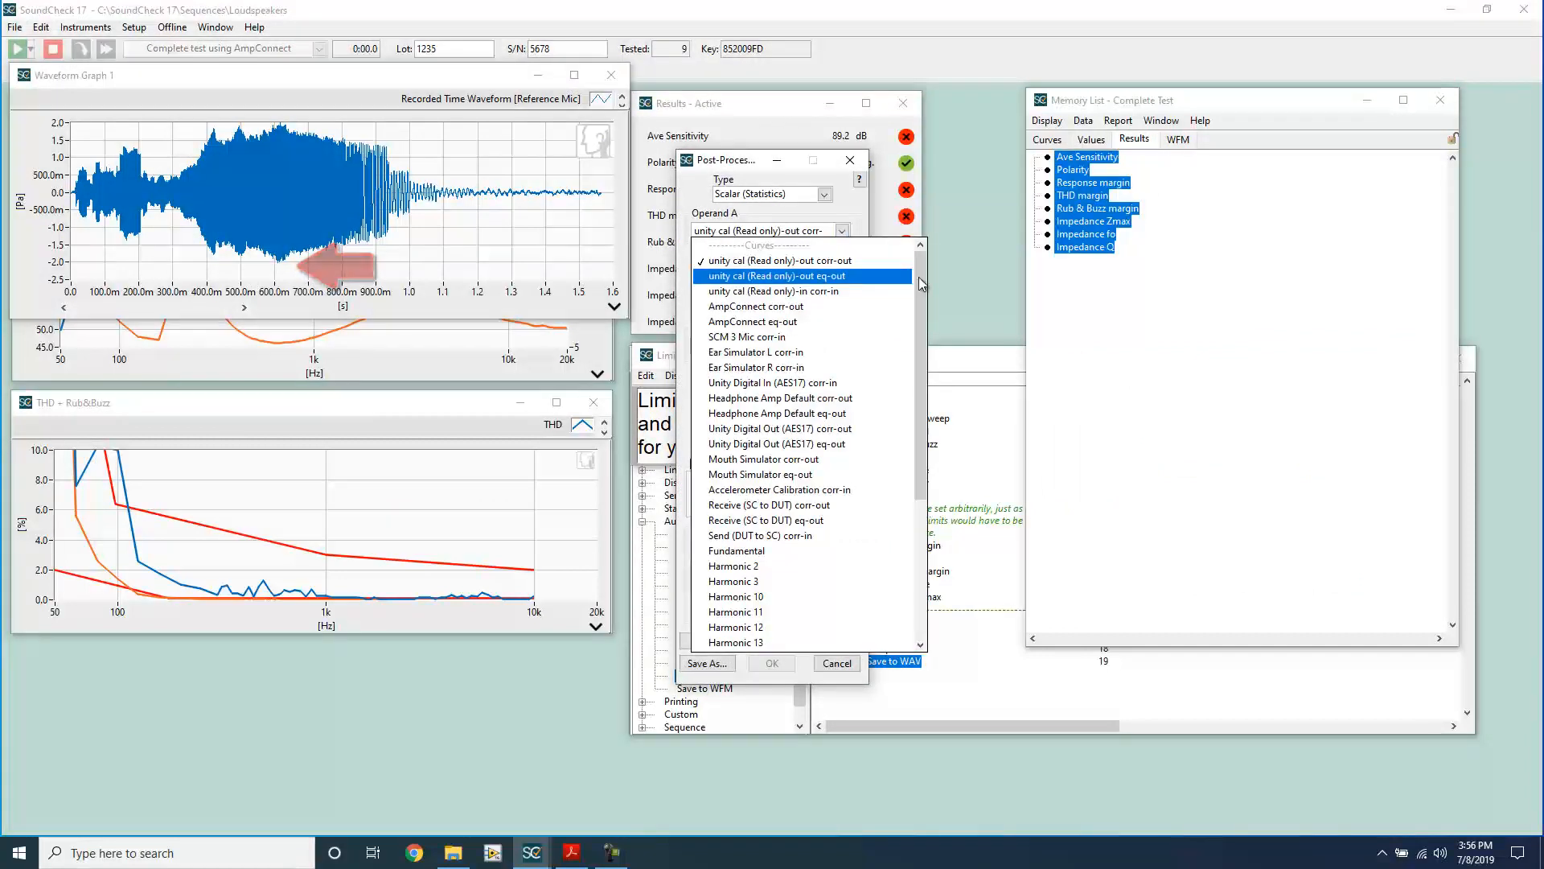
drag(920, 322, 920, 461)
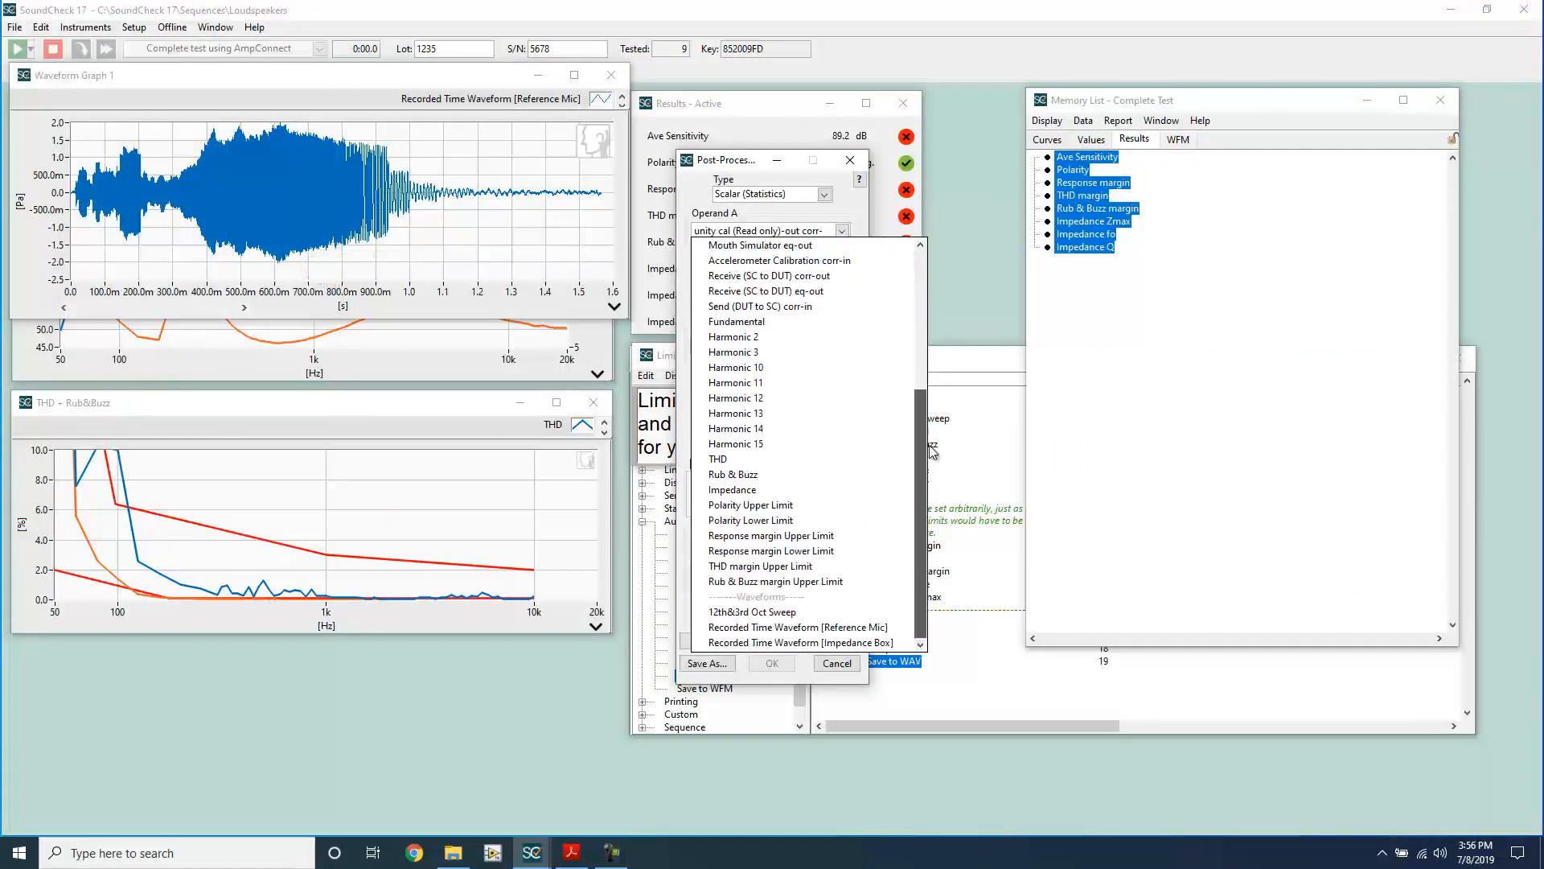
click(848, 631)
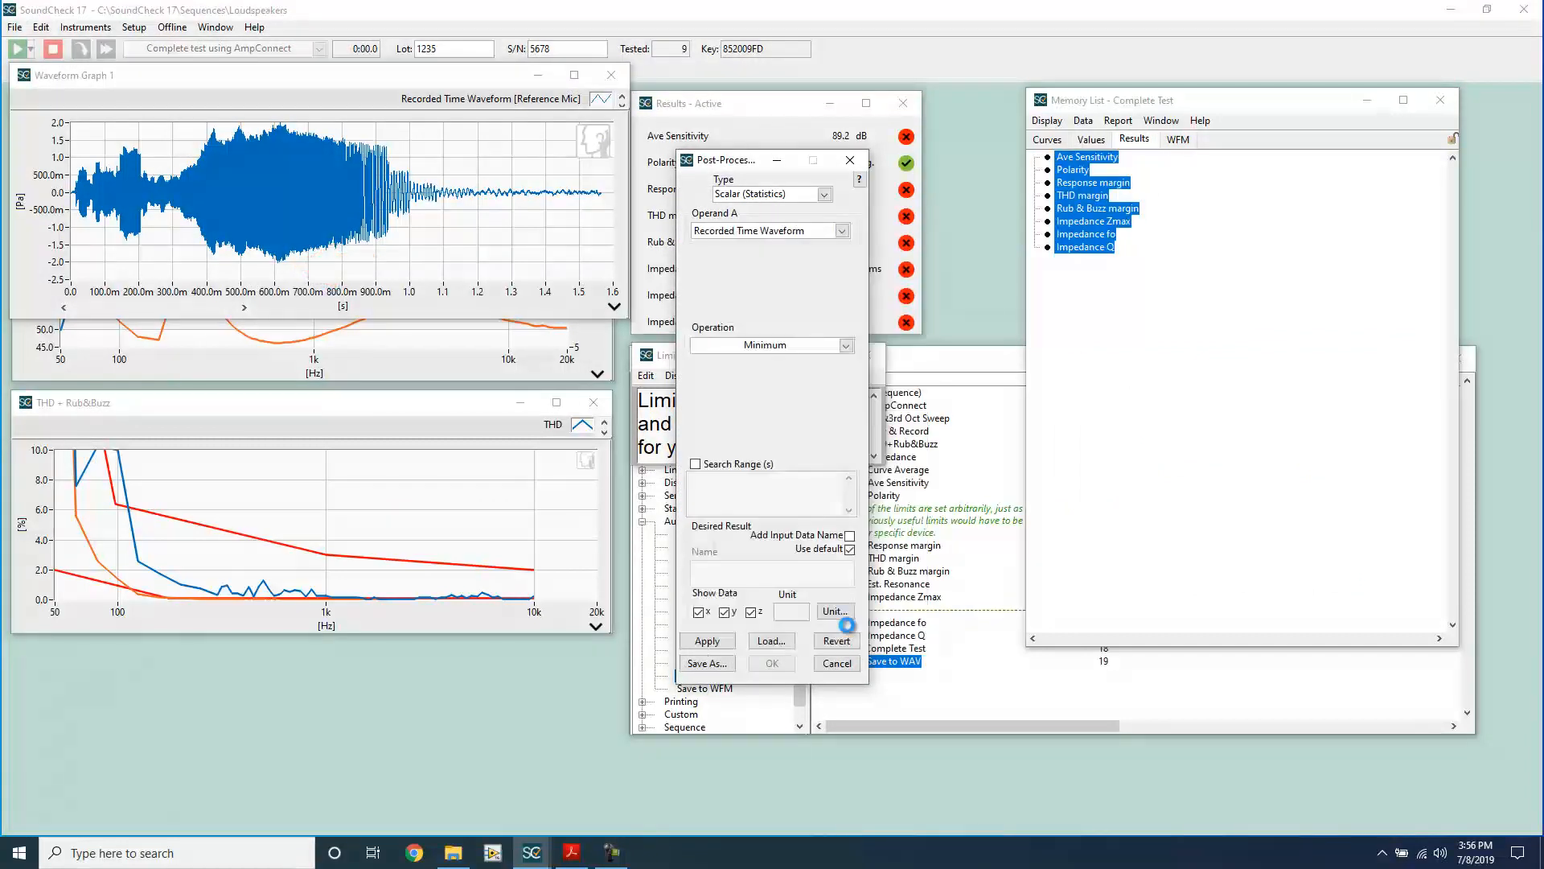
click(708, 641)
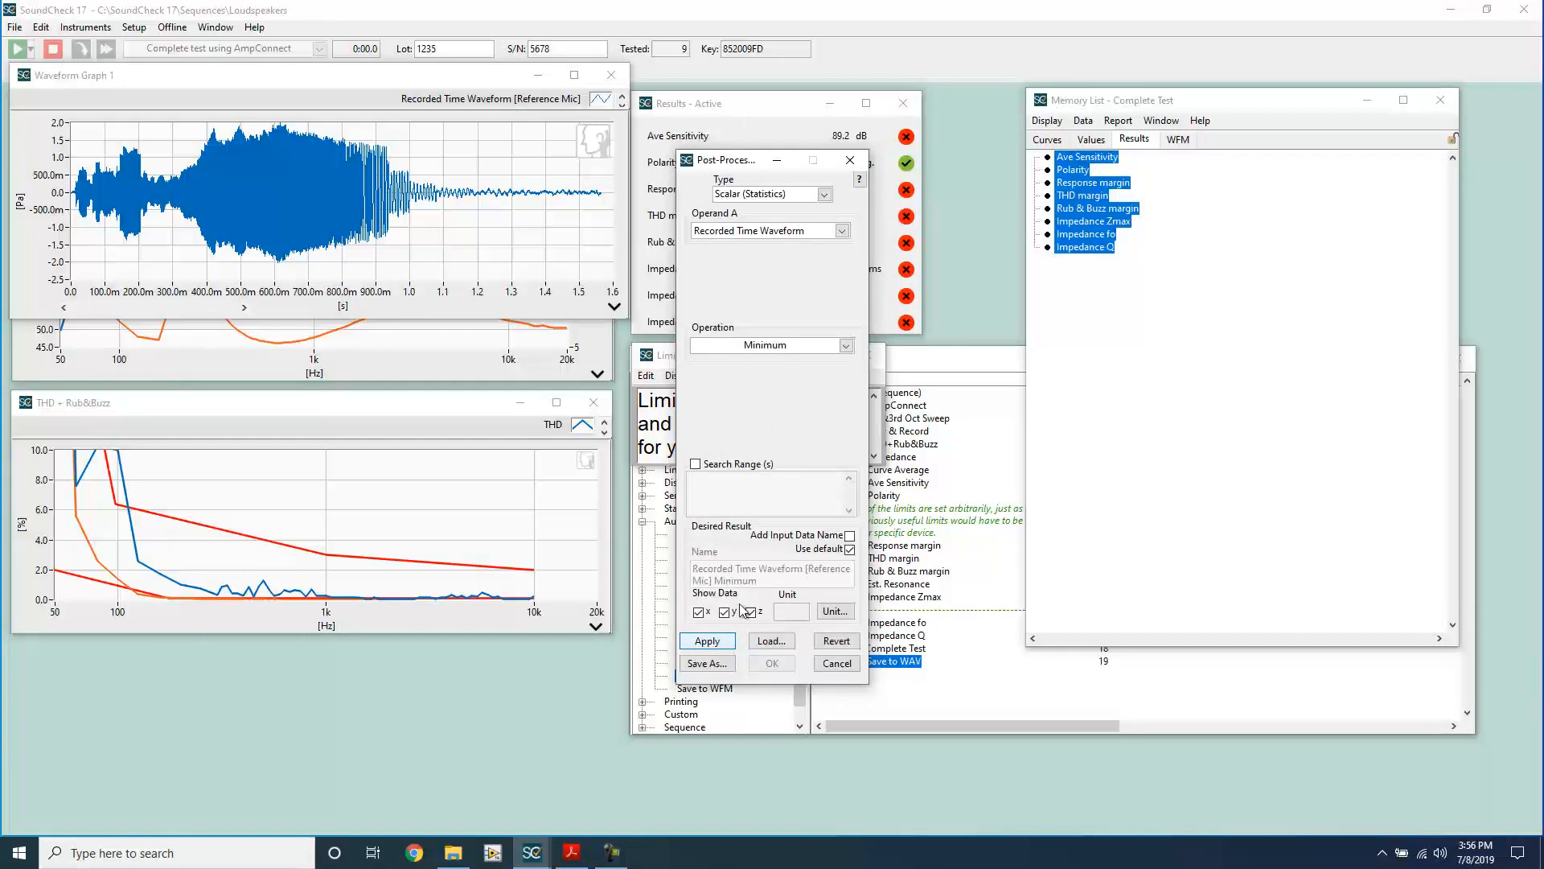
Step: Open the calculated waveform minimum from the memory list values in its own window and move it beneath the waveform graph
click(1090, 140)
double_click(1089, 388)
drag(933, 211, 175, 419)
click(143, 438)
click(161, 513)
click(742, 415)
click(704, 525)
click(769, 525)
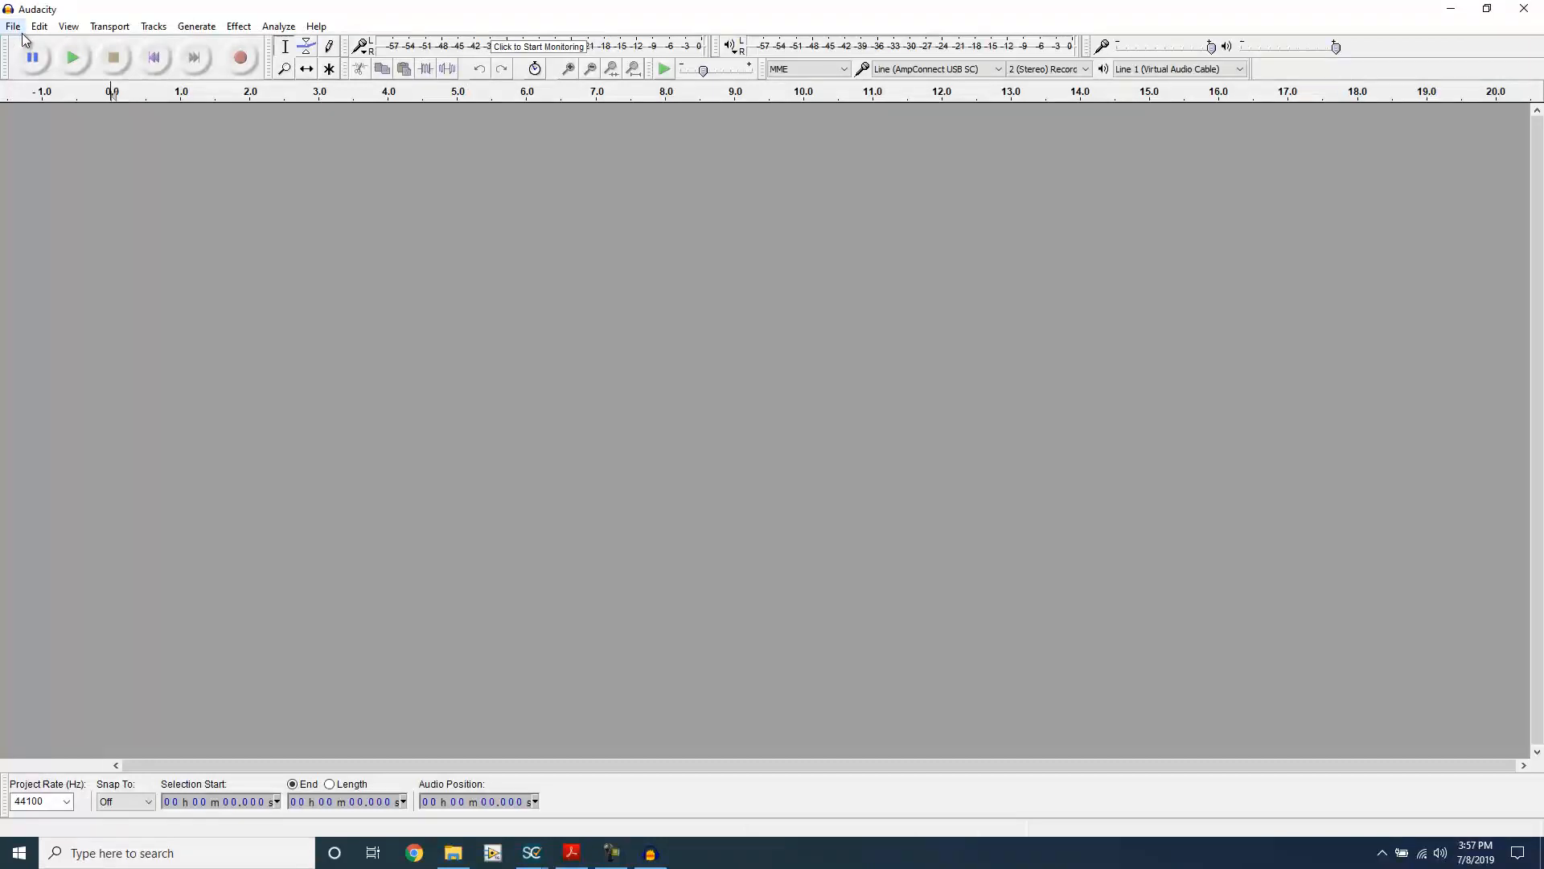
Step: Import "Complete test using AmpConnect 155649.wav" into Audacity and inspect the level of its waveform
click(15, 30)
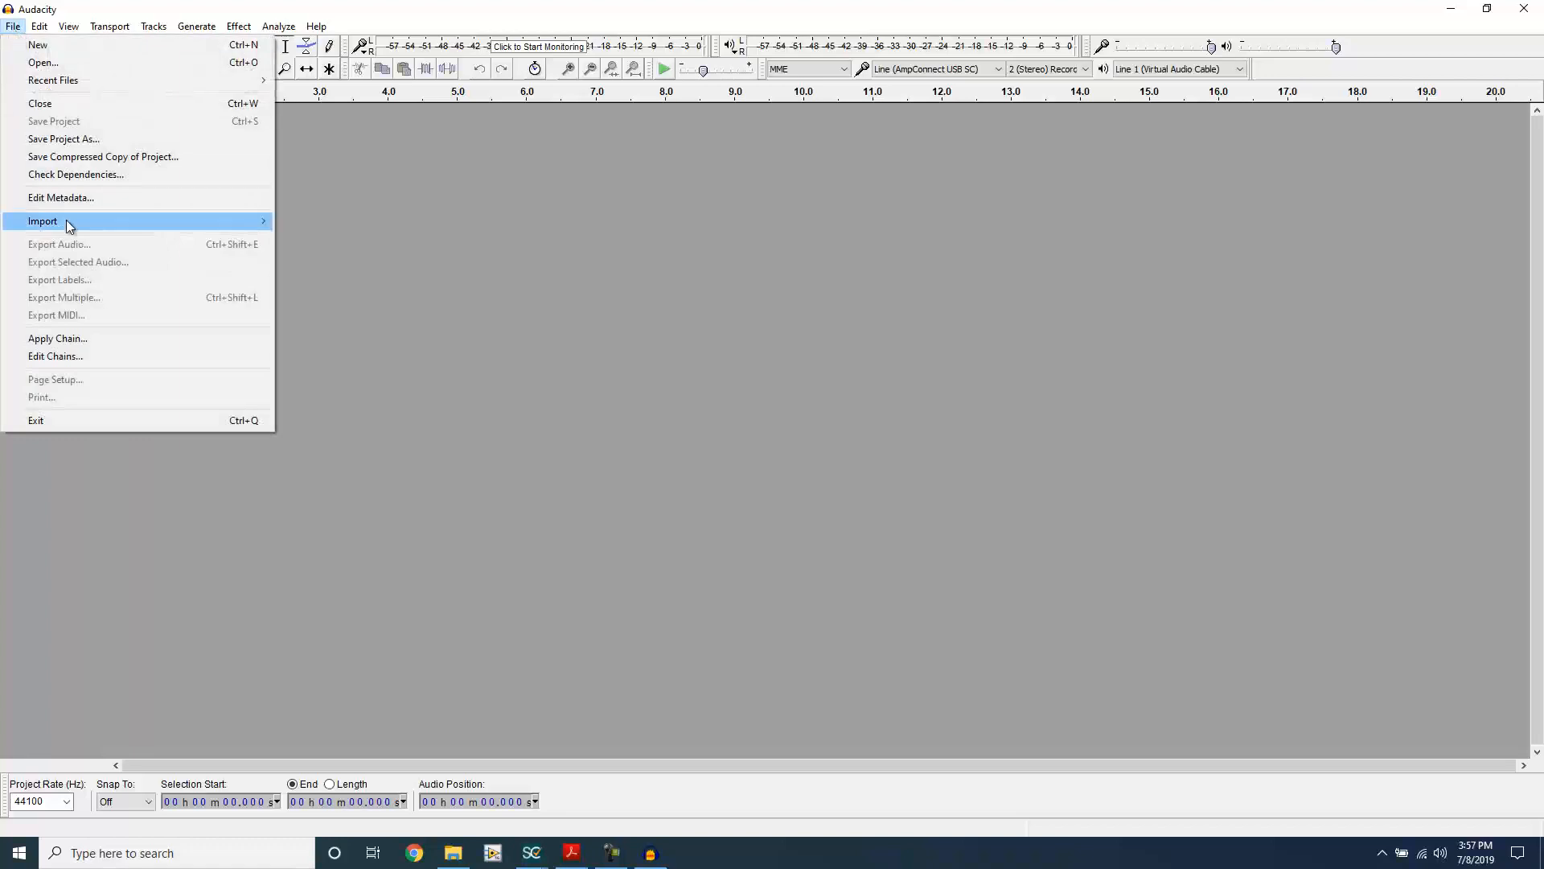
mouse_move(69, 221)
click(314, 223)
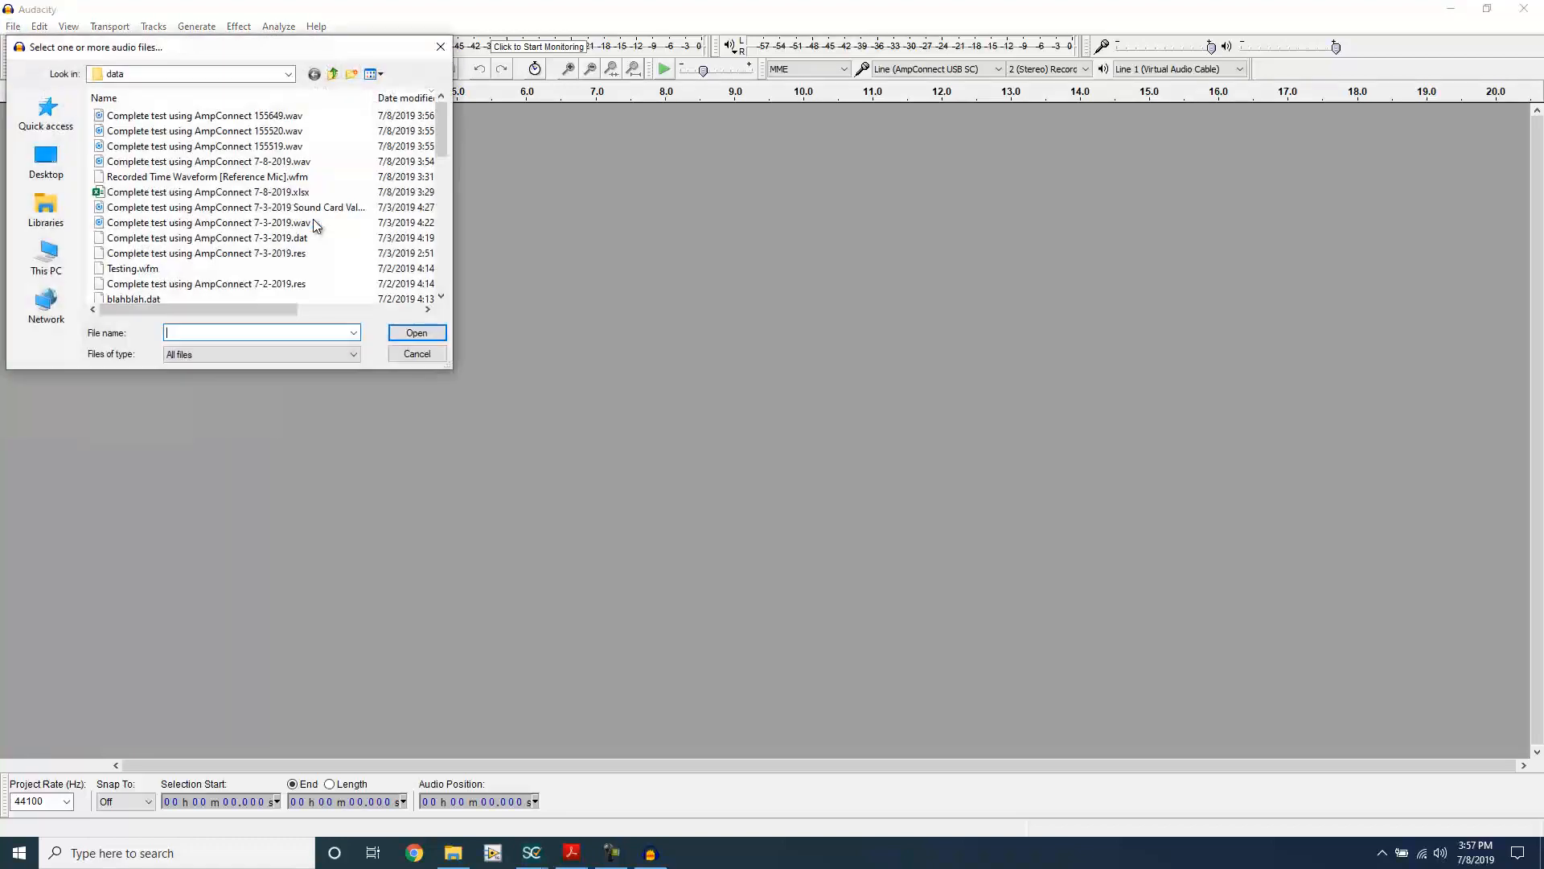
double_click(242, 117)
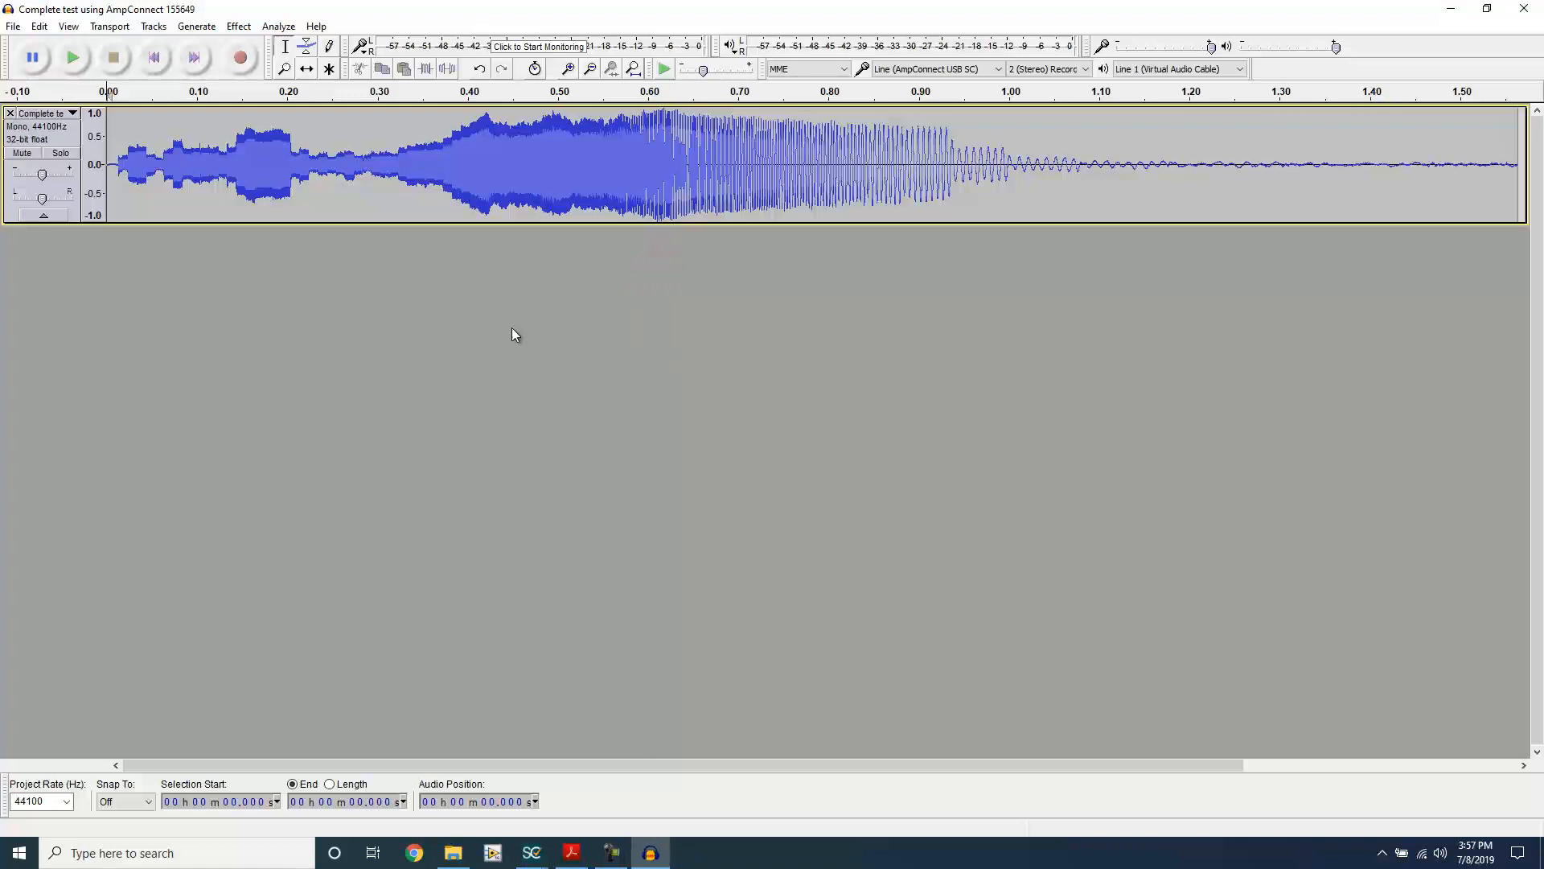
click(1454, 14)
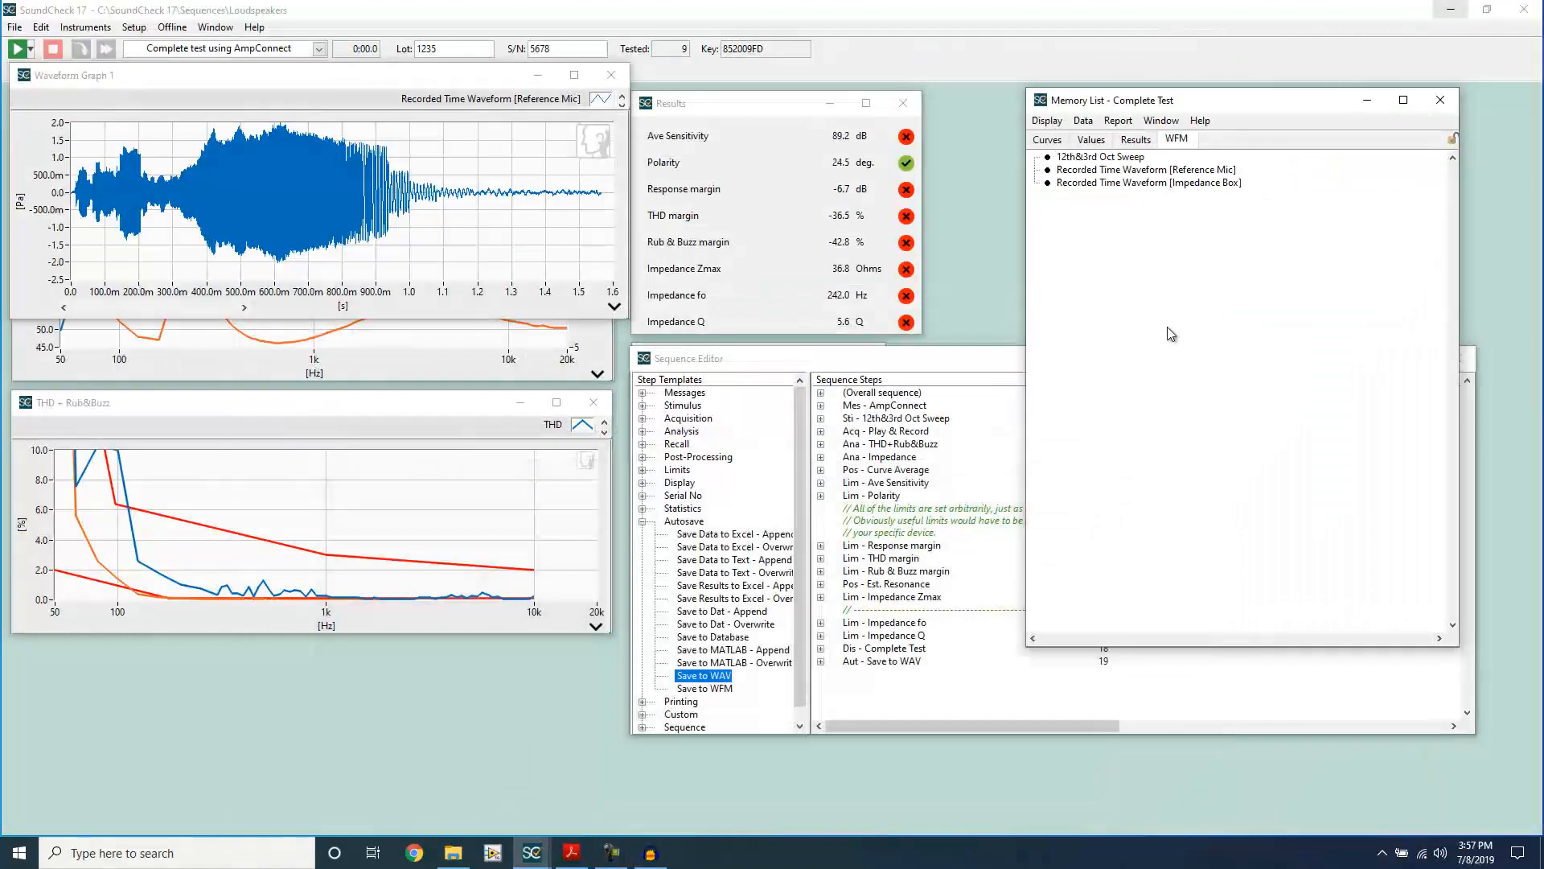
Step: Reopen the Save to WAV step, set its scaling to Sound Card Values with 24-bit depth, and apply it
click(898, 663)
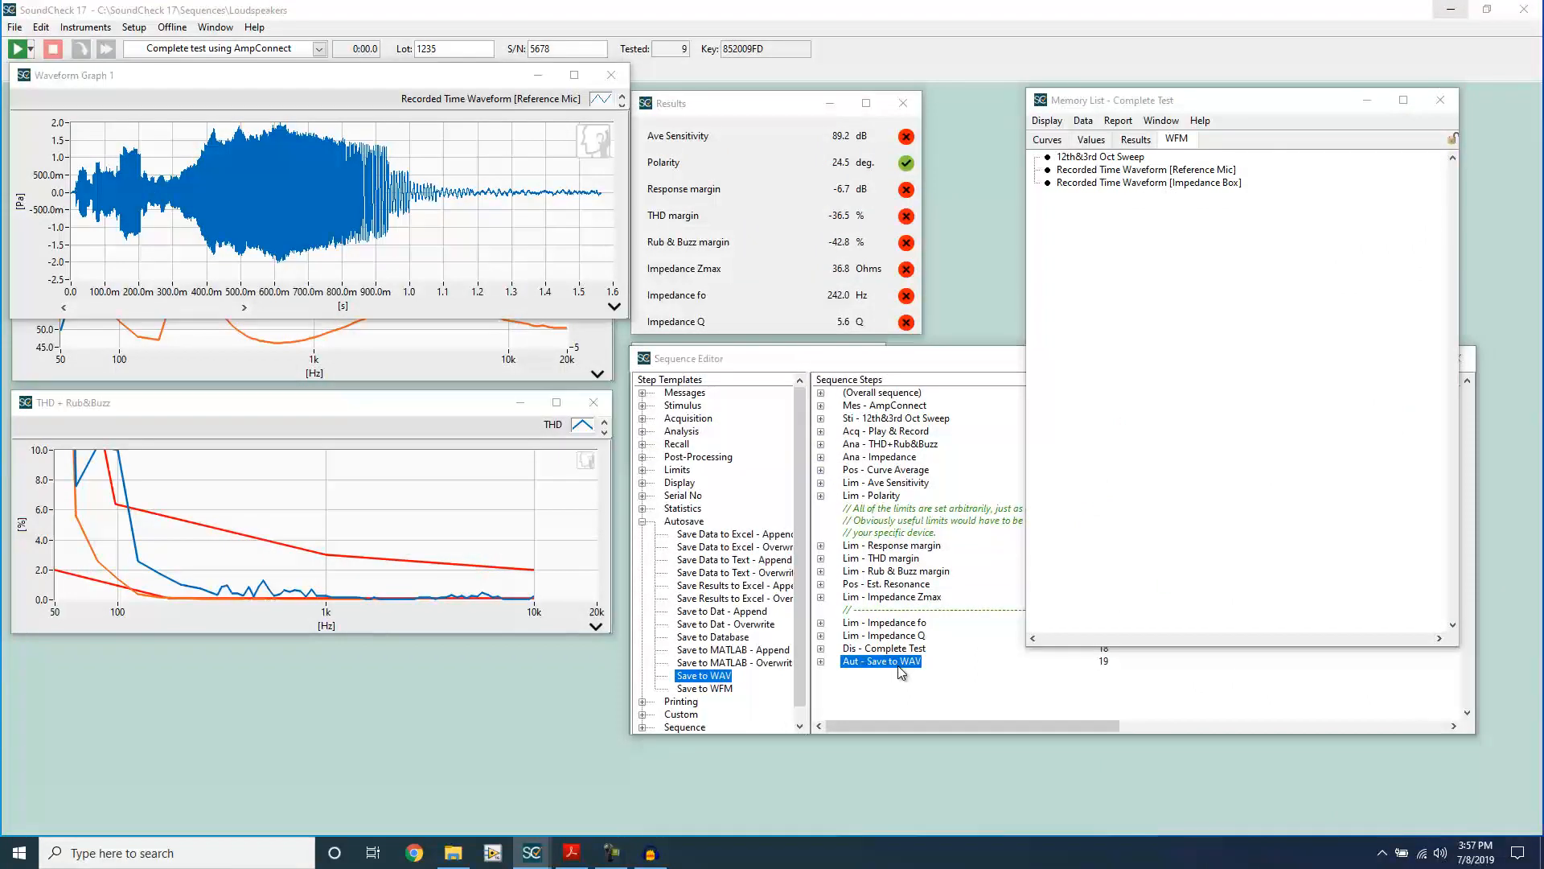
double_click(899, 663)
click(735, 377)
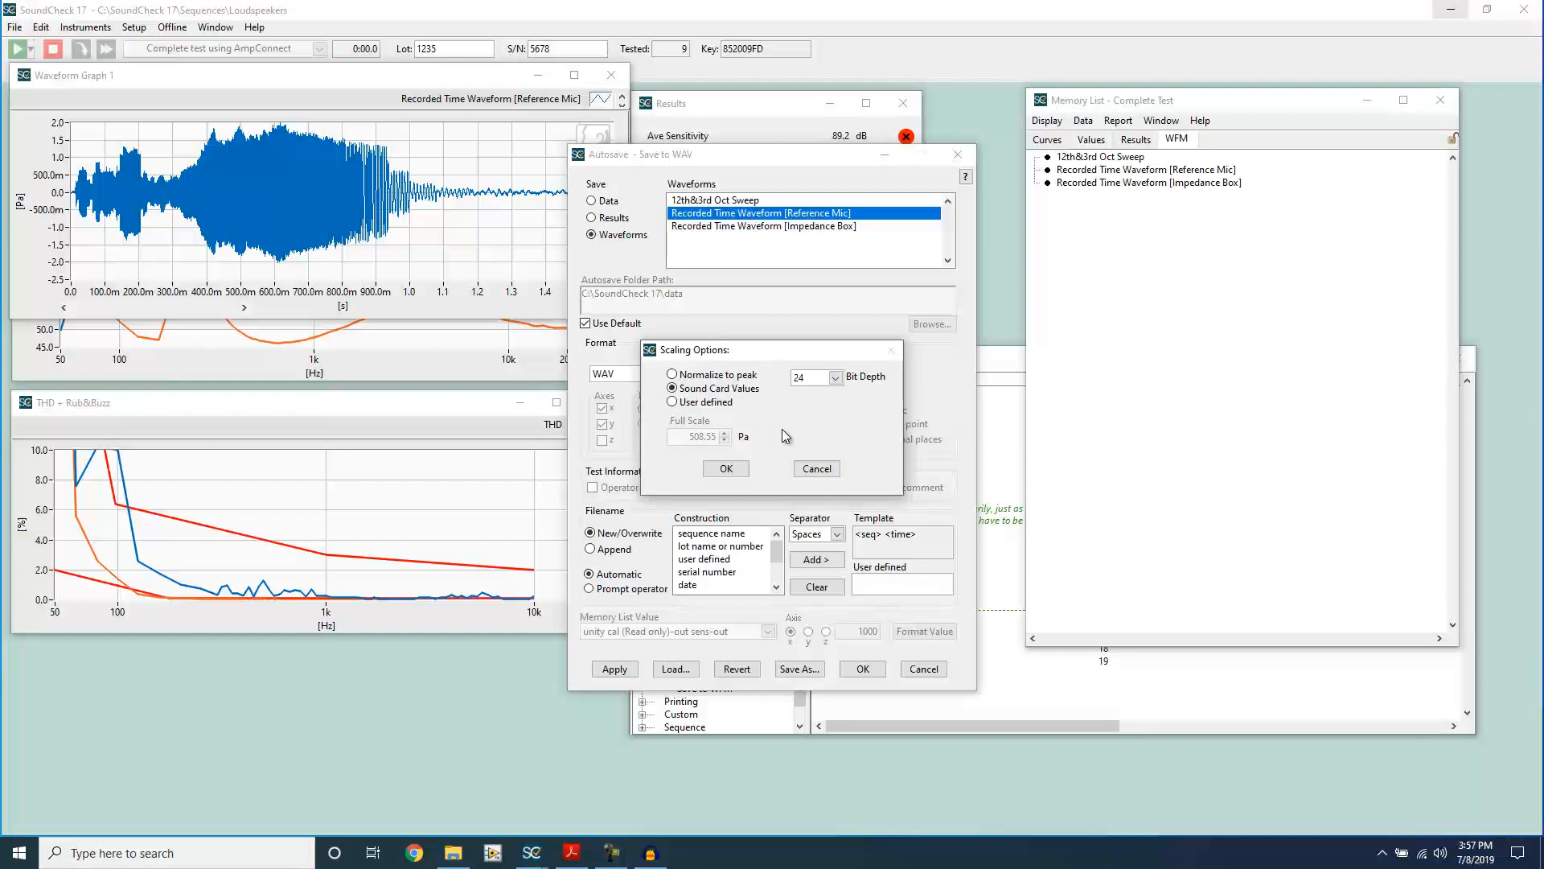
click(728, 469)
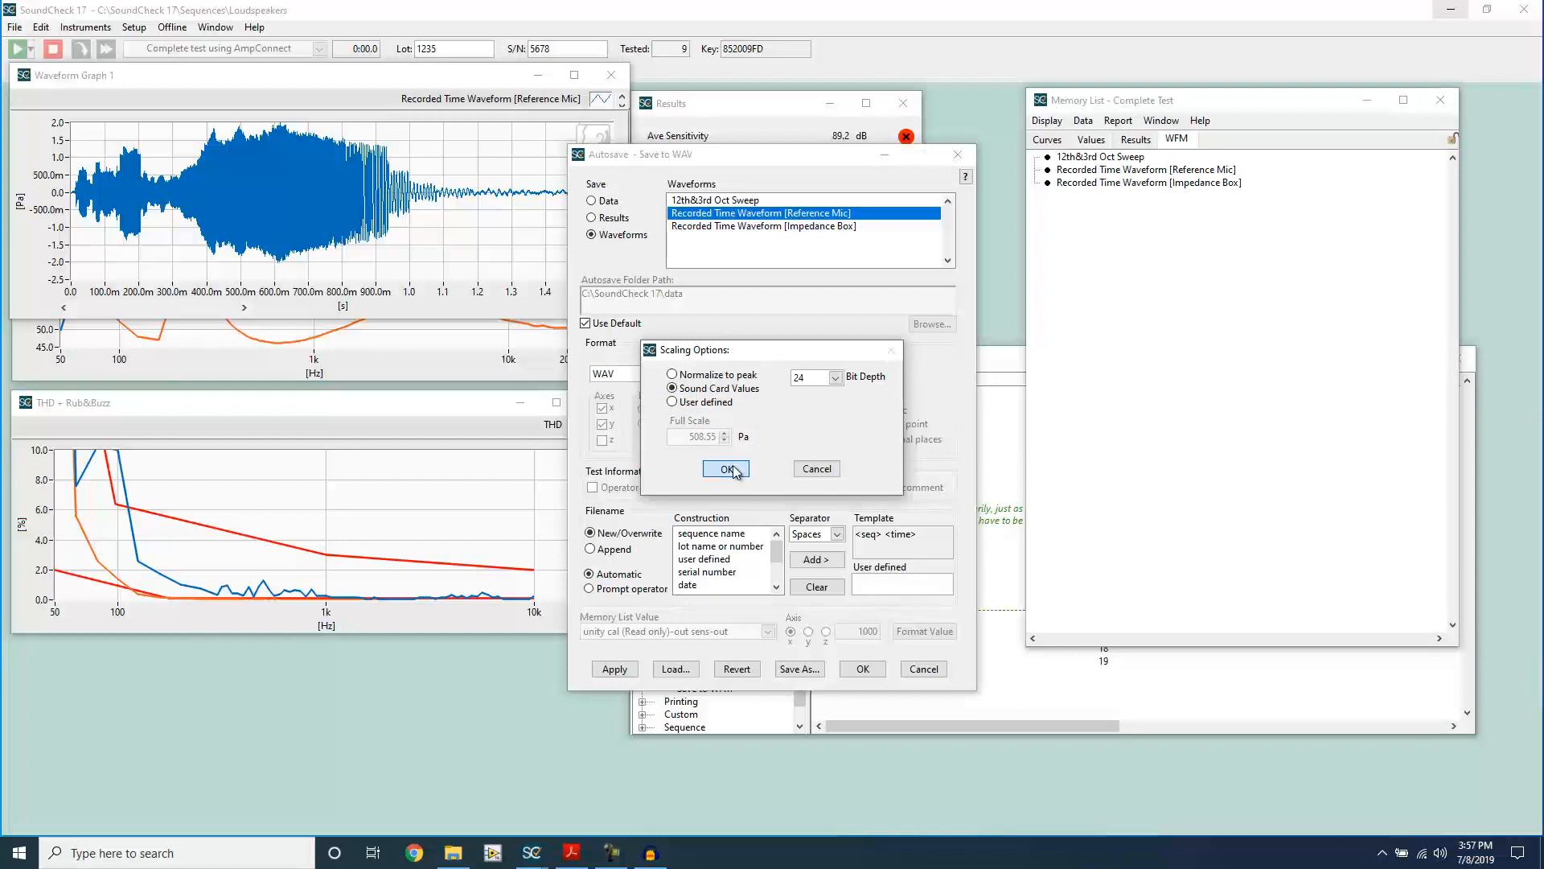
click(860, 669)
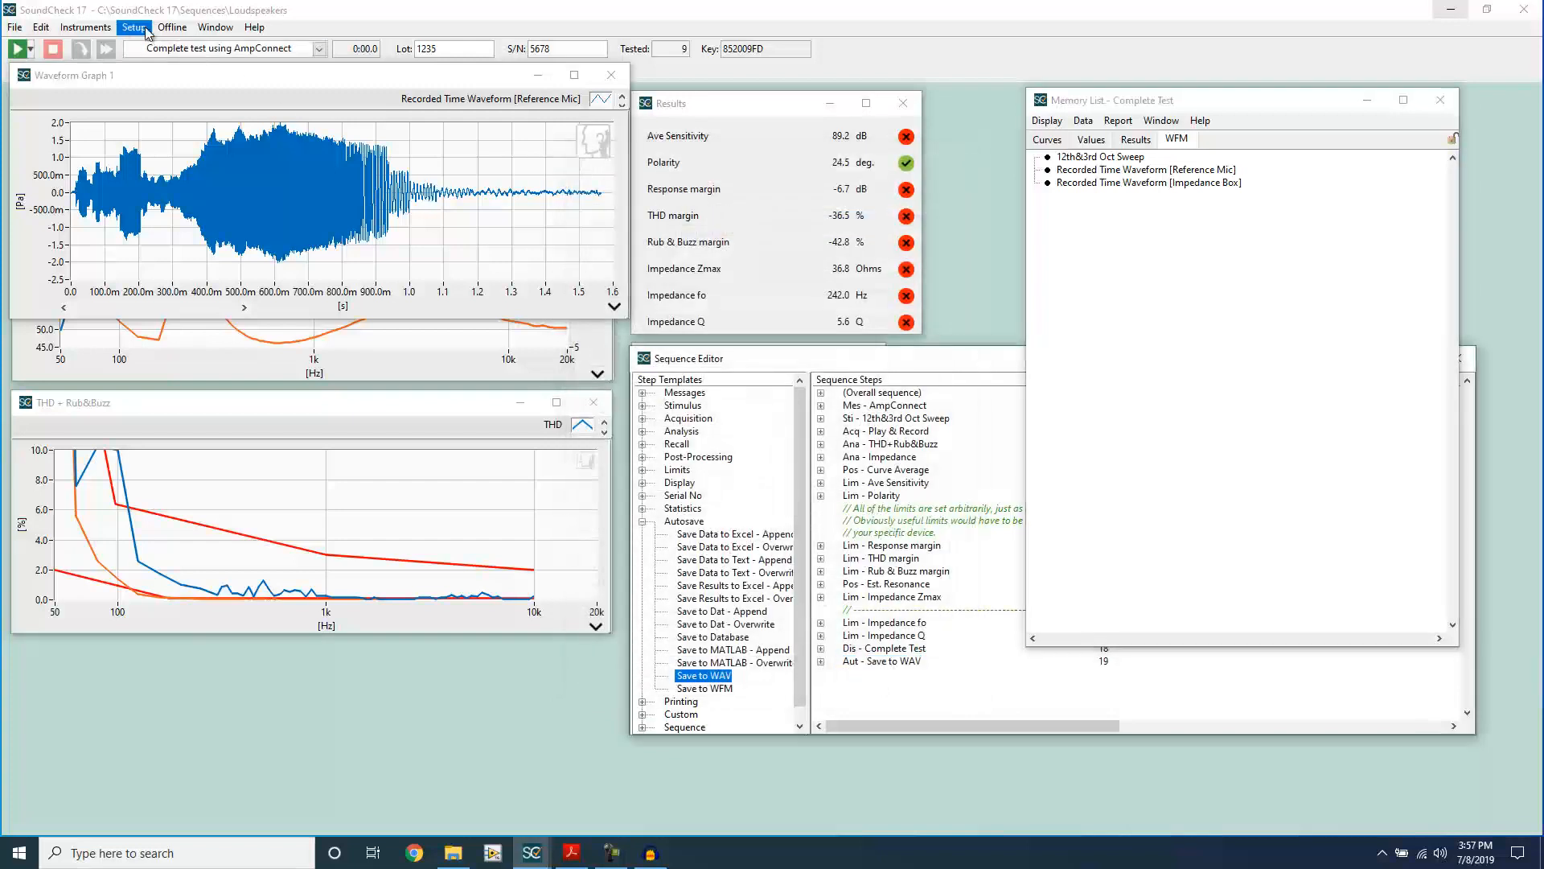
Step: Open the system hardware setup and check the Vp value of the AmpConnect Input 3 channel, then save and close it
click(133, 26)
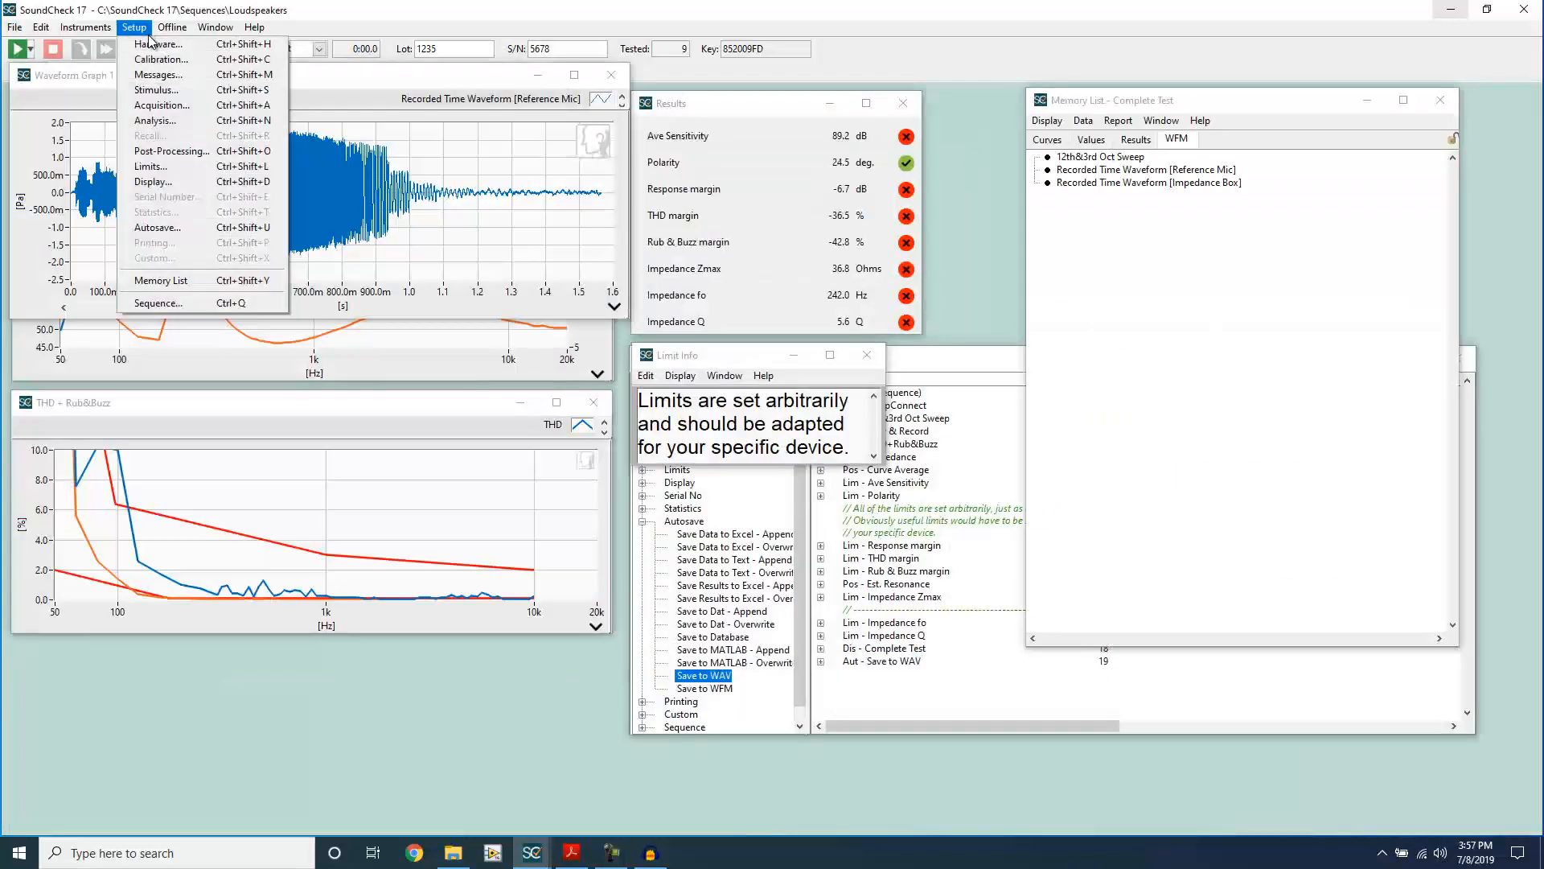
click(153, 44)
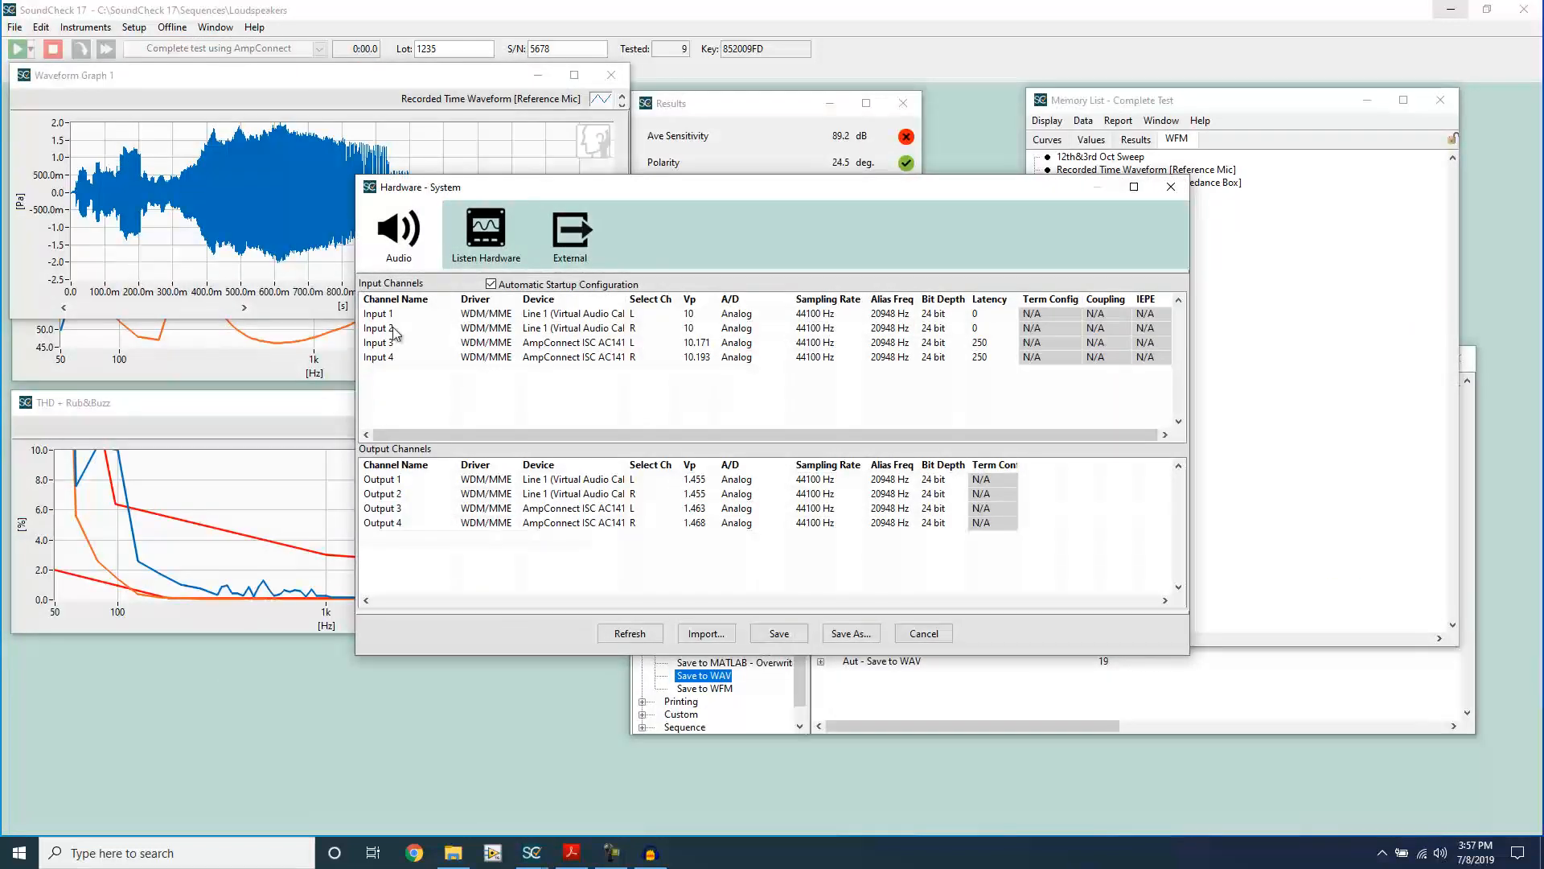
click(405, 347)
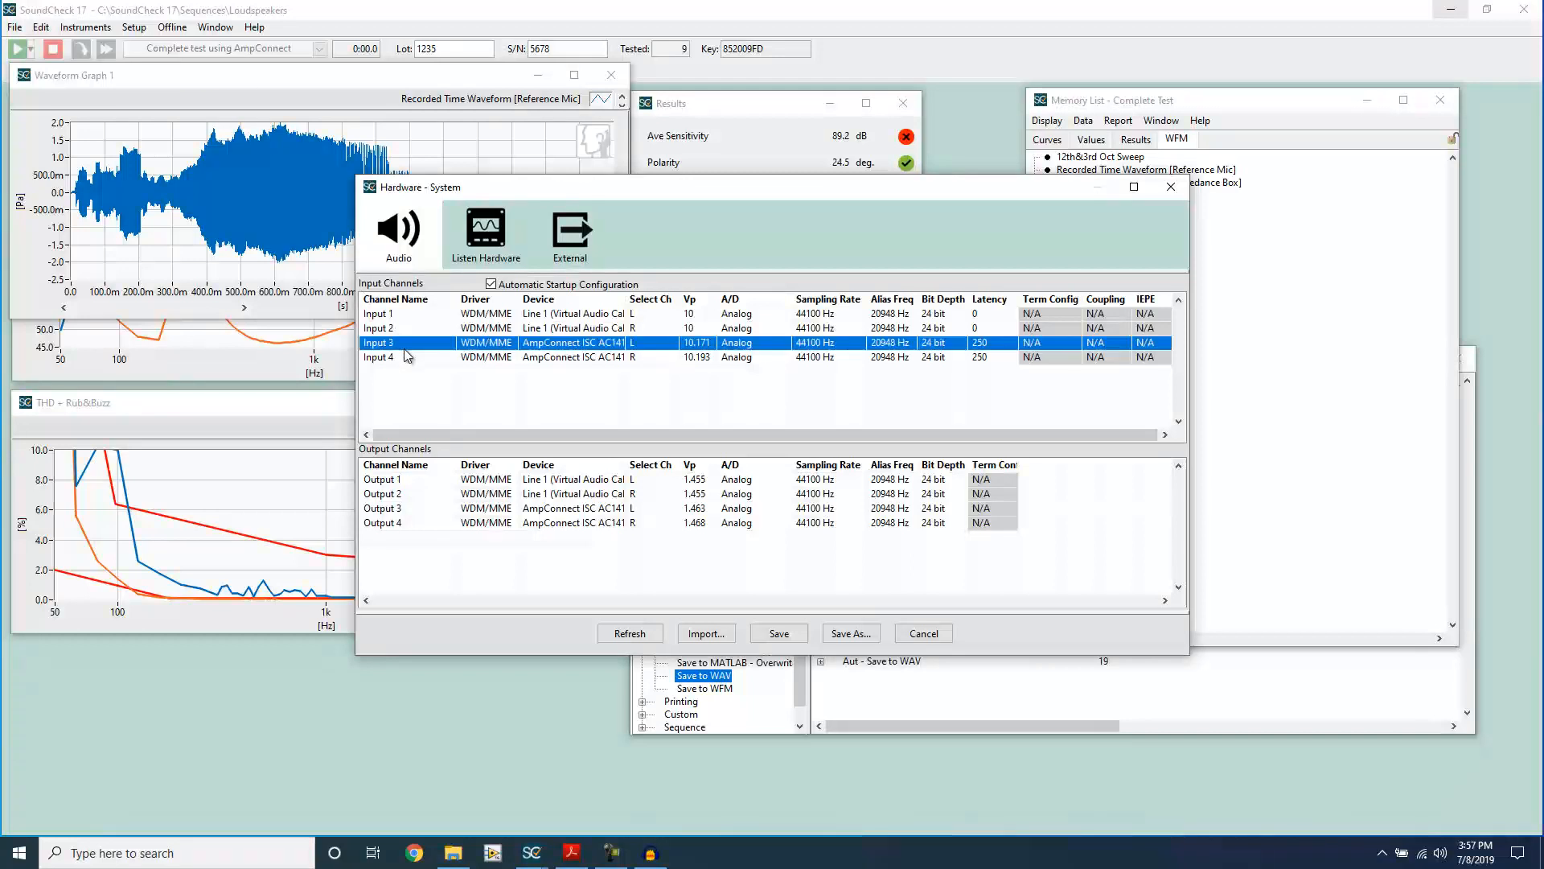
click(708, 344)
click(552, 406)
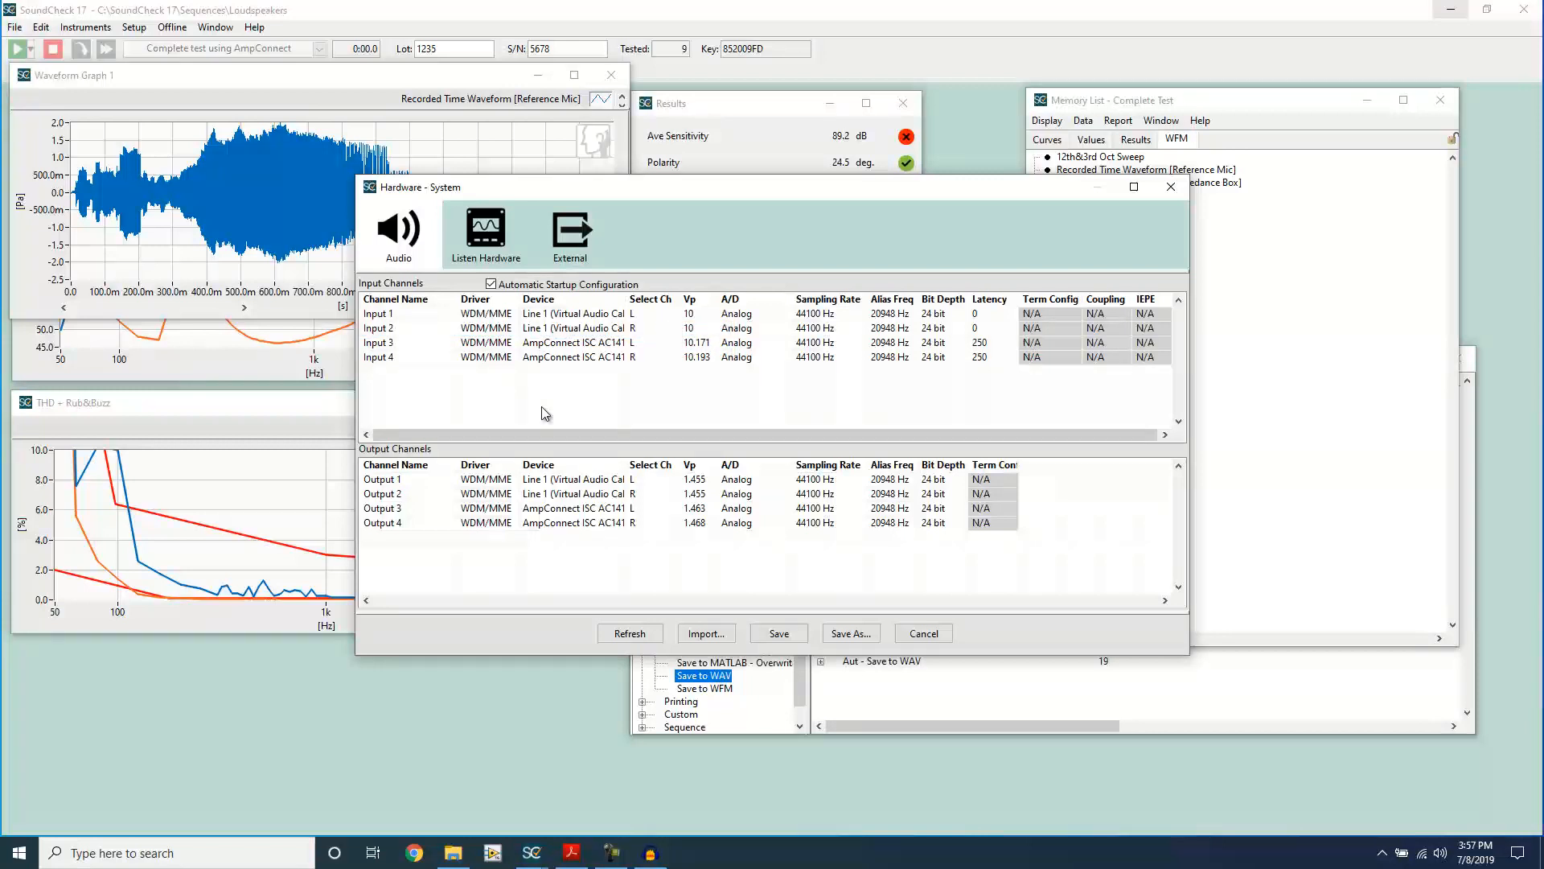
click(777, 633)
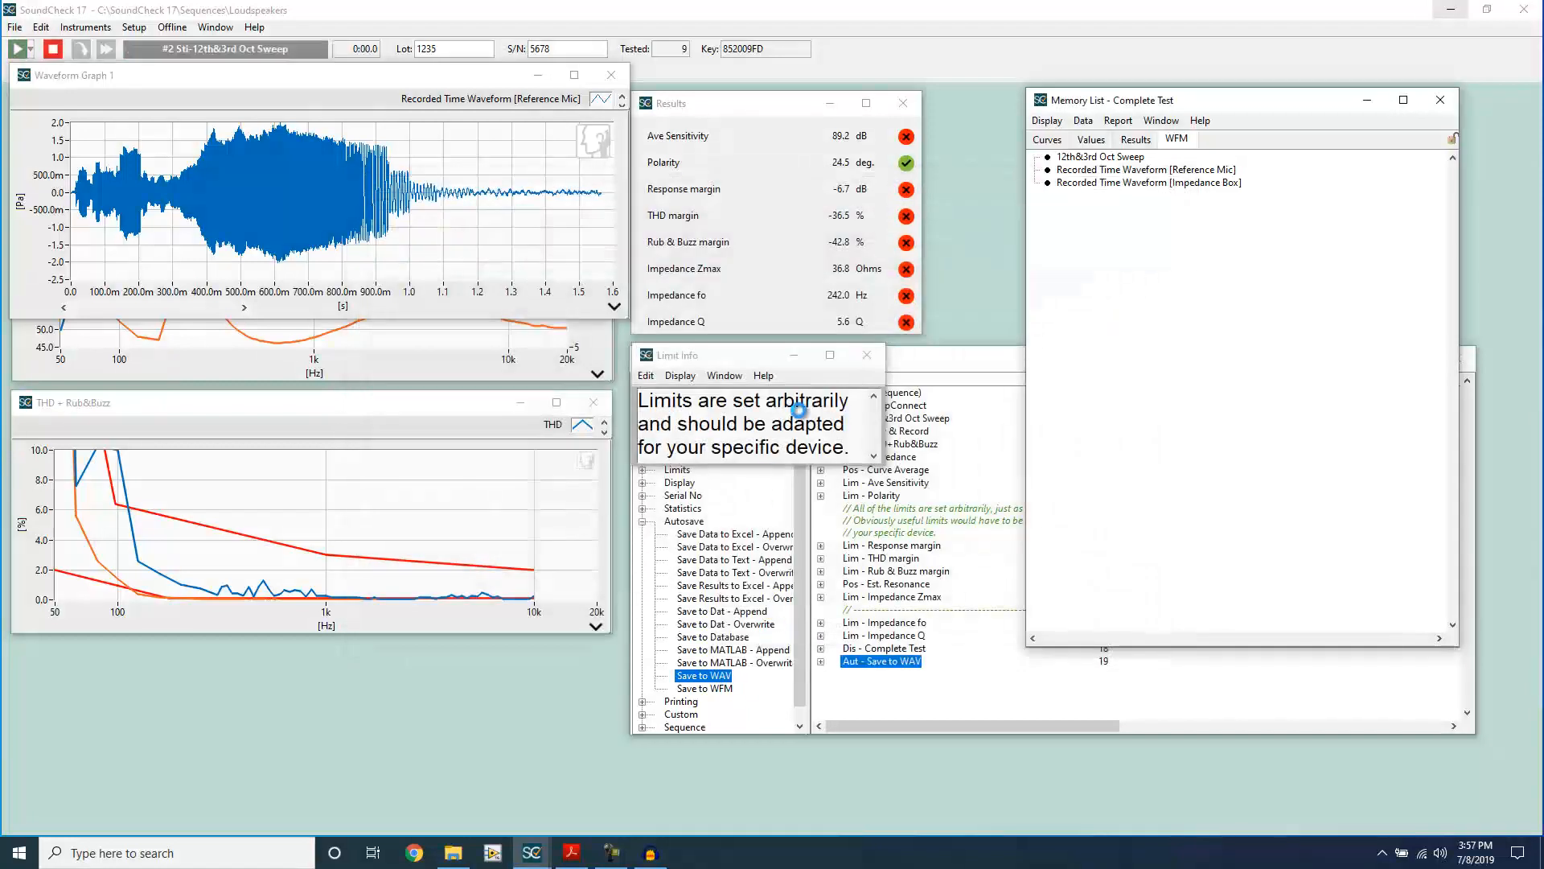
Step: Select the Reference Mic recorded time waveform in the memory list and open the calibration setup
click(1138, 170)
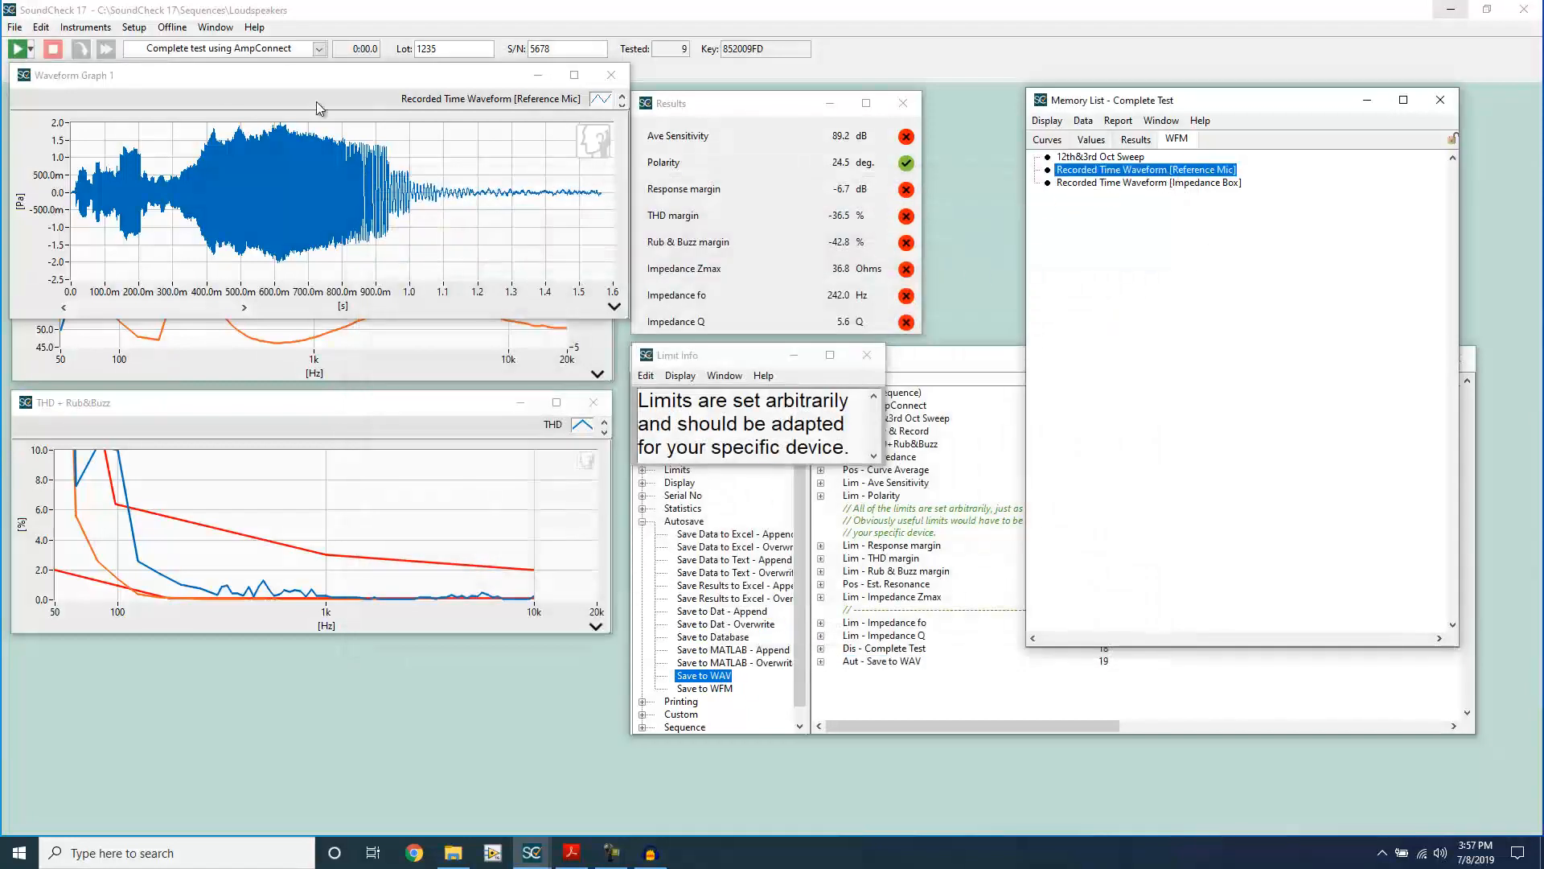
click(134, 29)
click(153, 56)
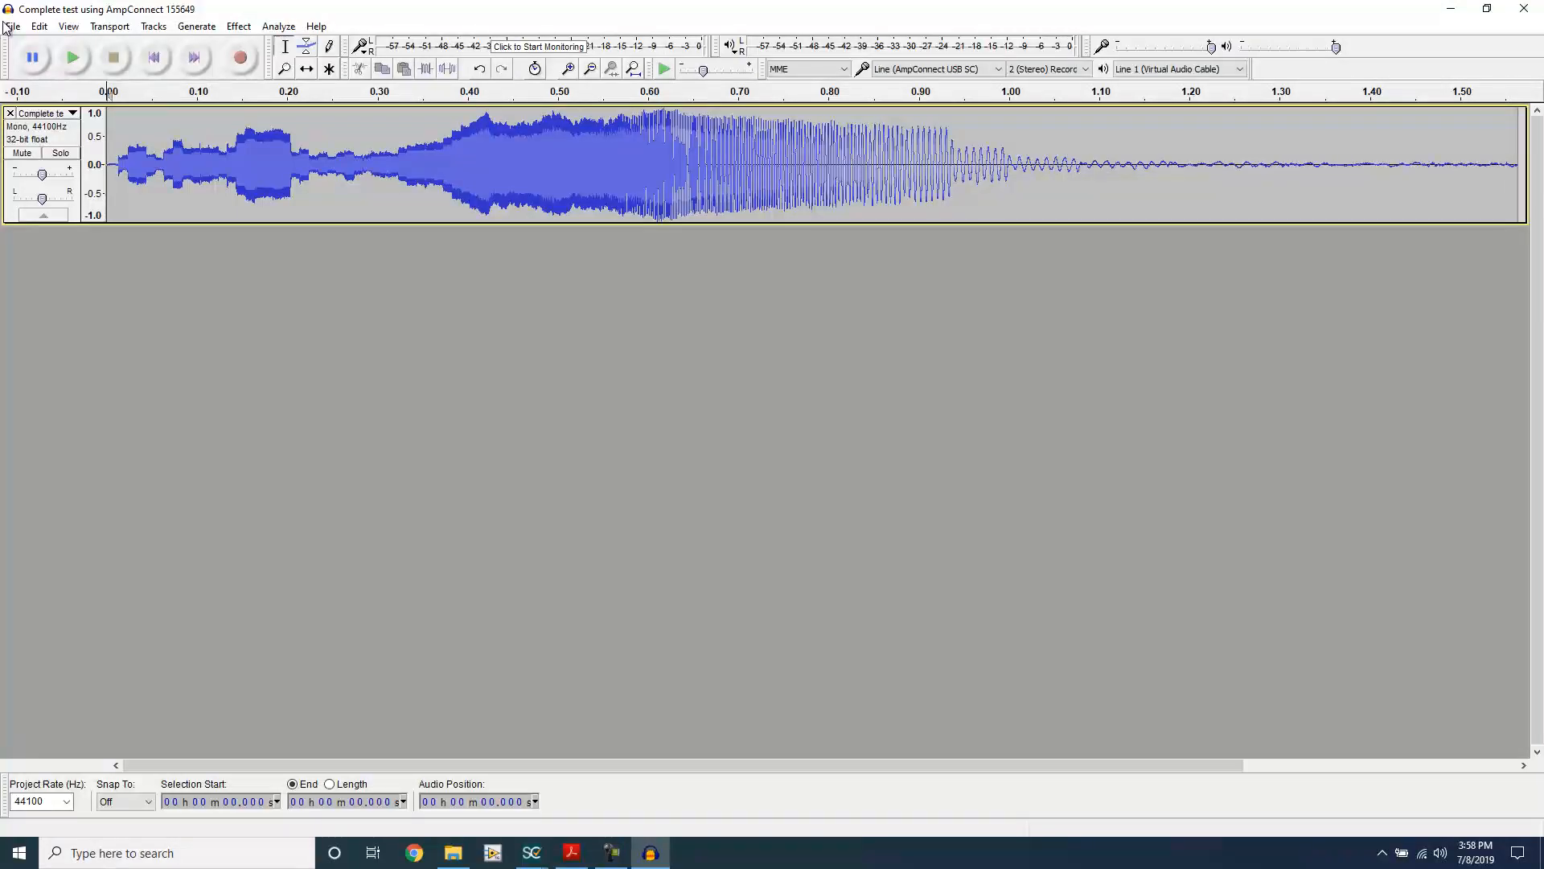
Step: In Audacity, import "Complete test using AmpConnect 155819.wav" beneath the existing track and inspect its waveform level
click(9, 26)
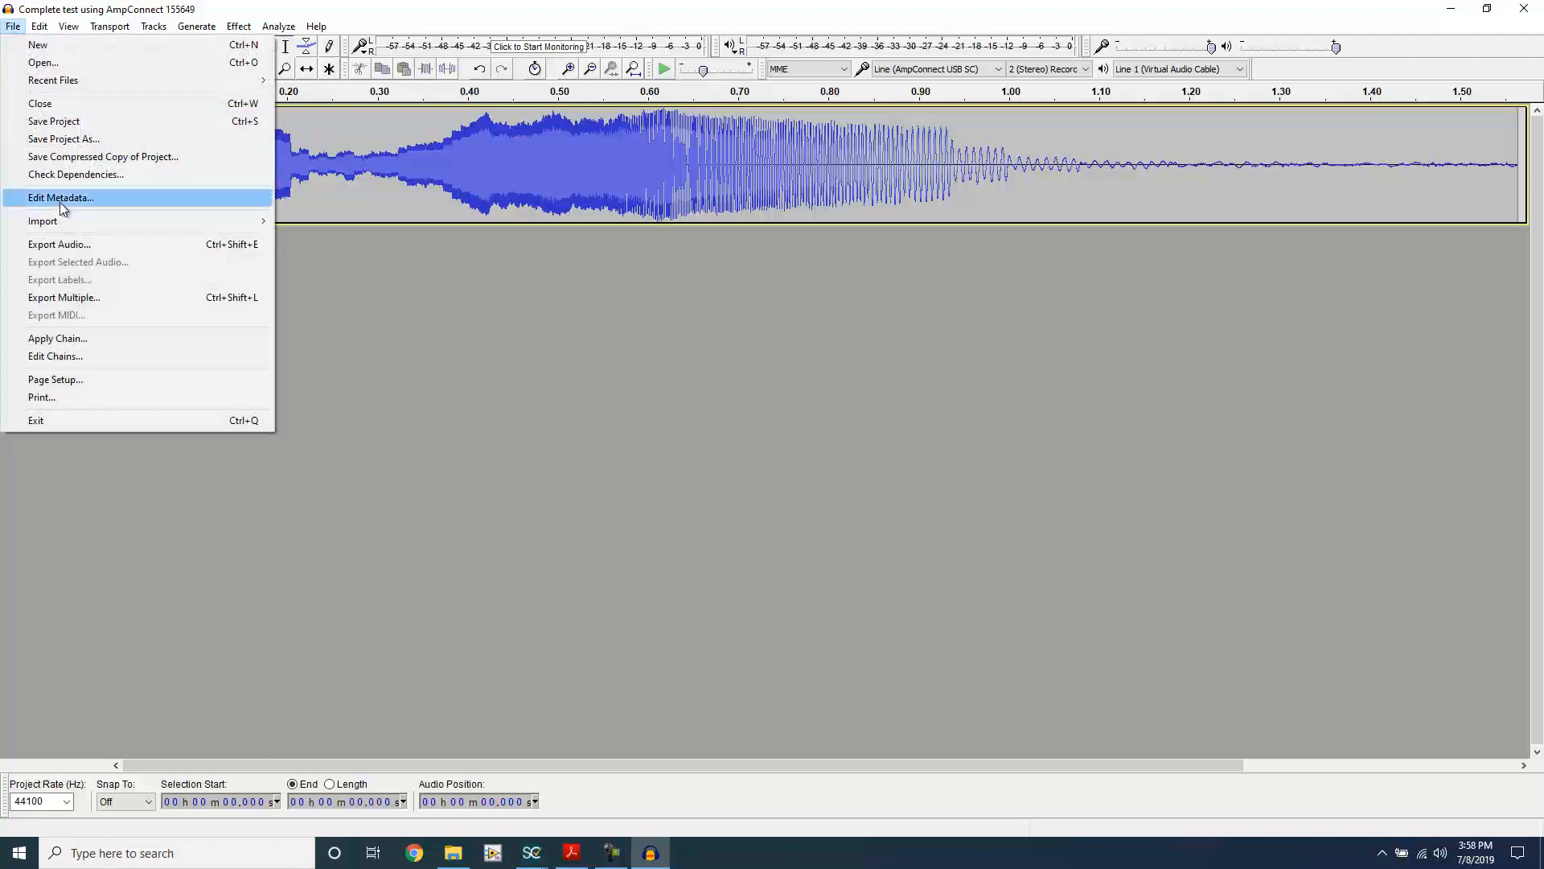
mouse_move(68, 220)
click(331, 222)
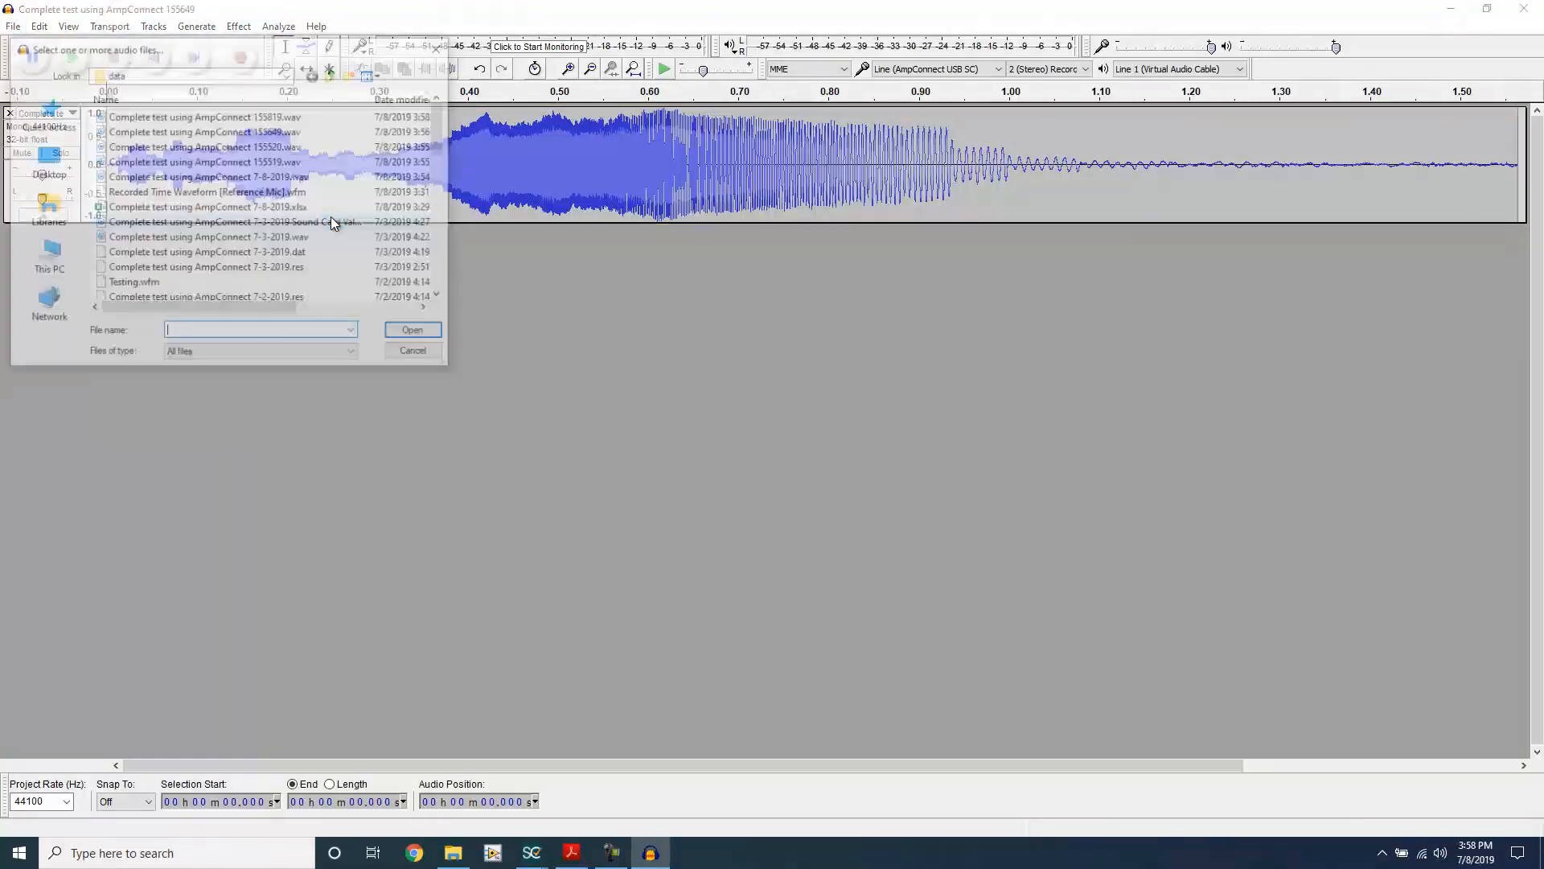
double_click(243, 117)
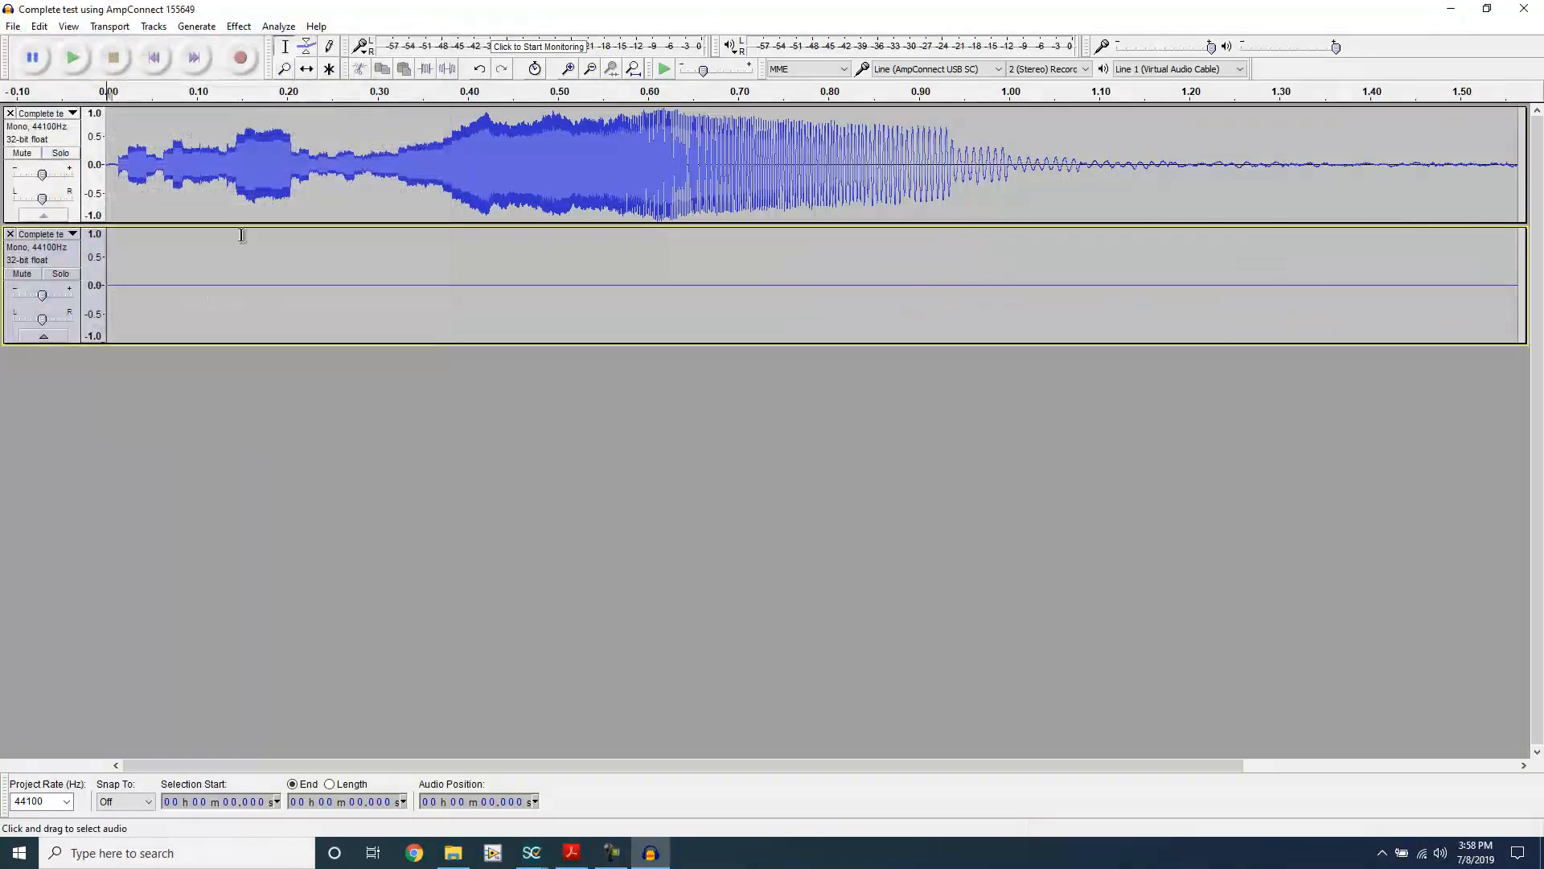
drag(200, 282, 265, 311)
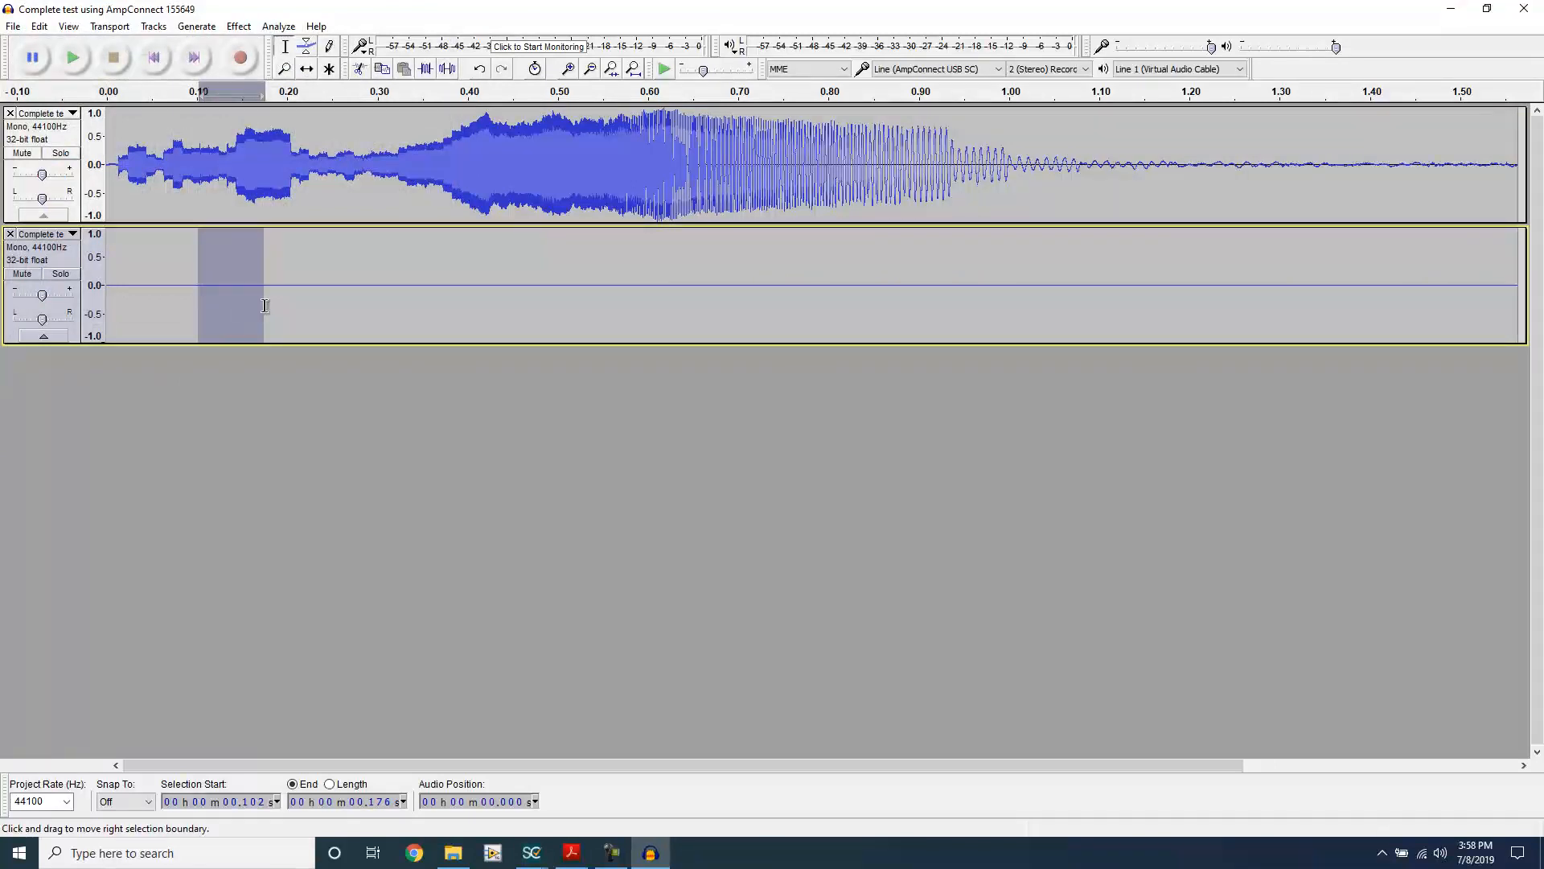
click(238, 286)
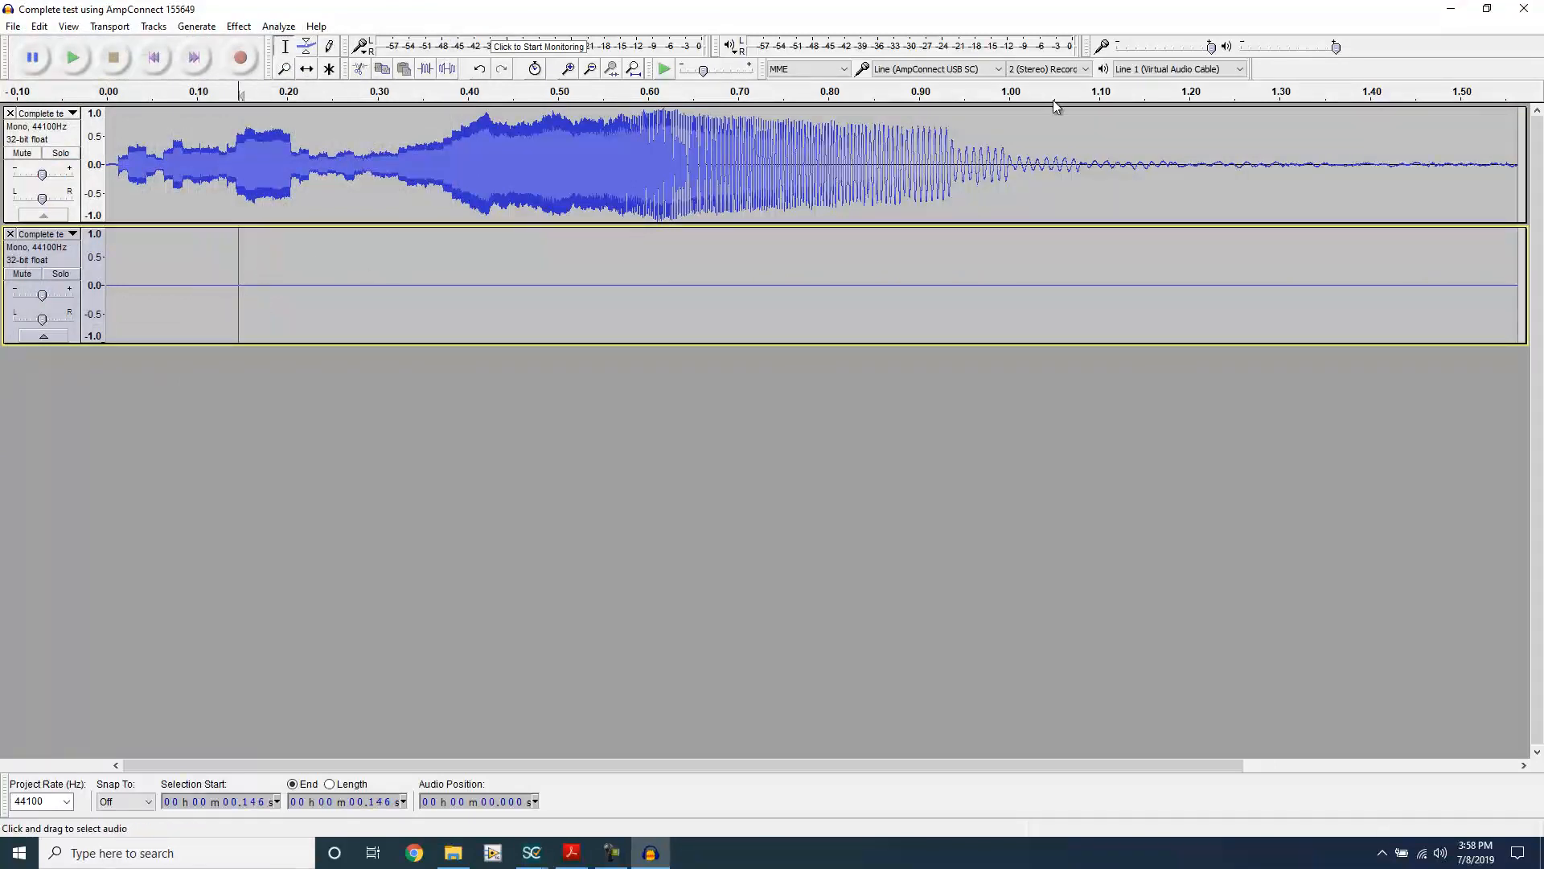
Step: Back in SoundCheck, load the AmpConnect 155819 and 155649 WAV files into the memory list and plot both waveforms on one graph
click(1451, 9)
click(1083, 121)
click(1111, 137)
click(305, 112)
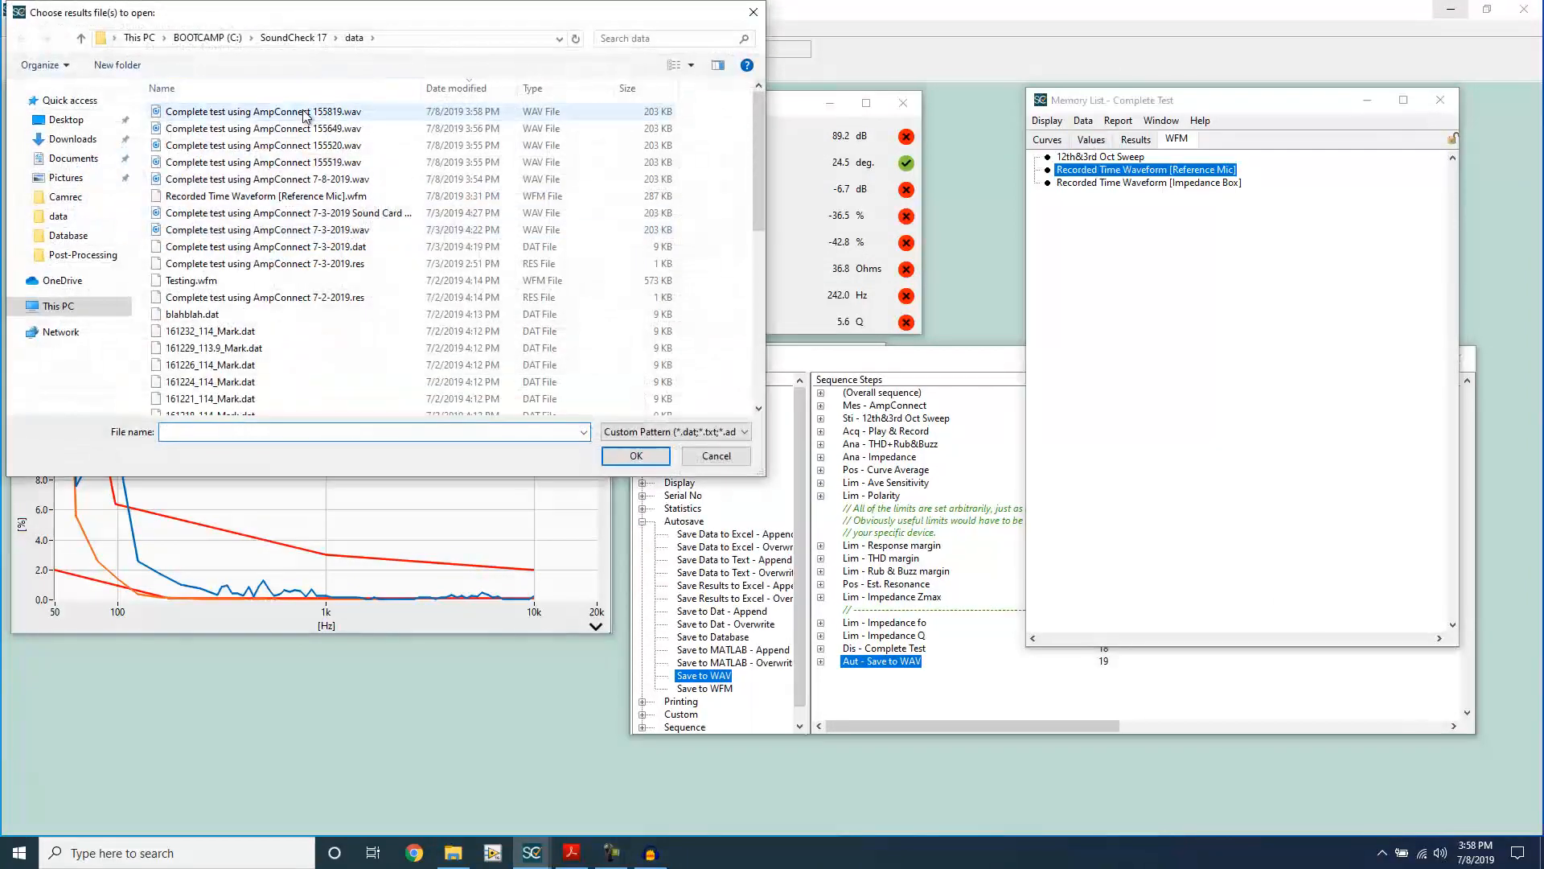
ctrl+click(308, 131)
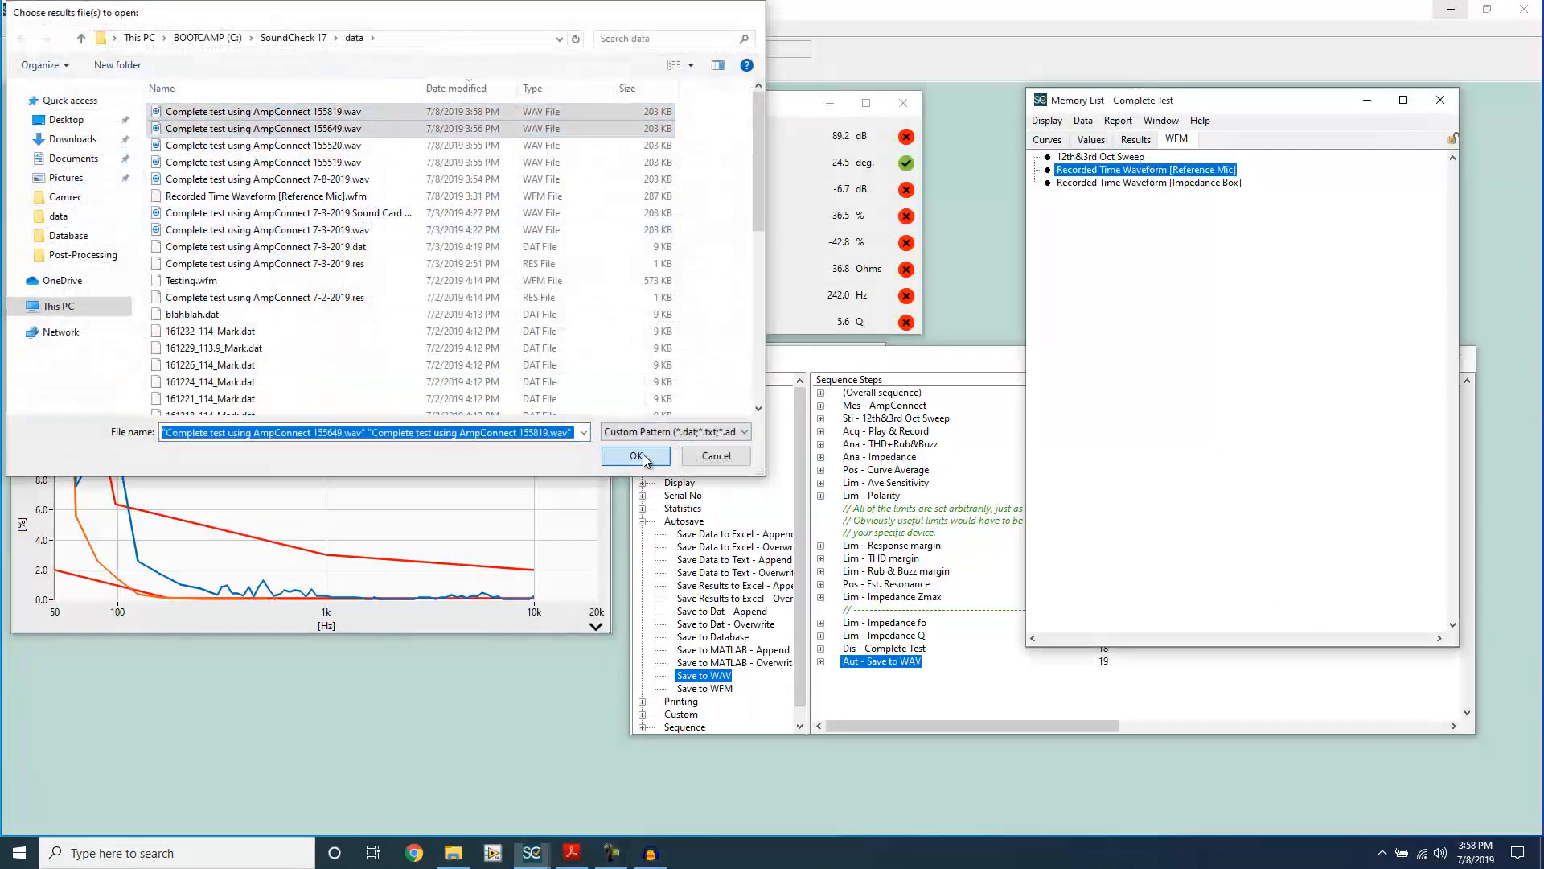
click(639, 454)
click(913, 302)
click(1174, 170)
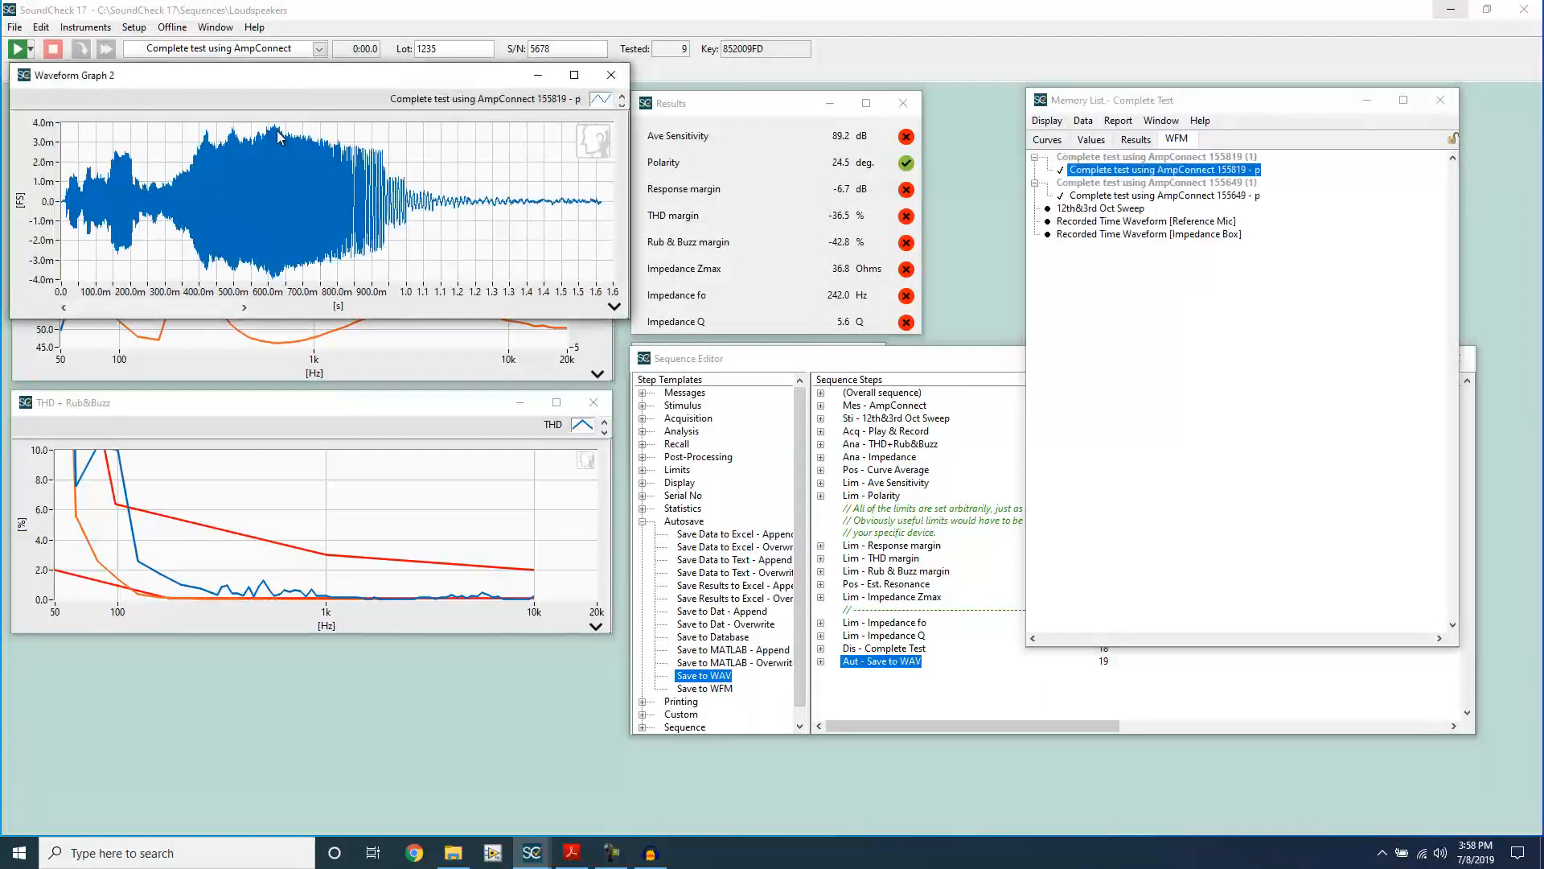
click(1142, 195)
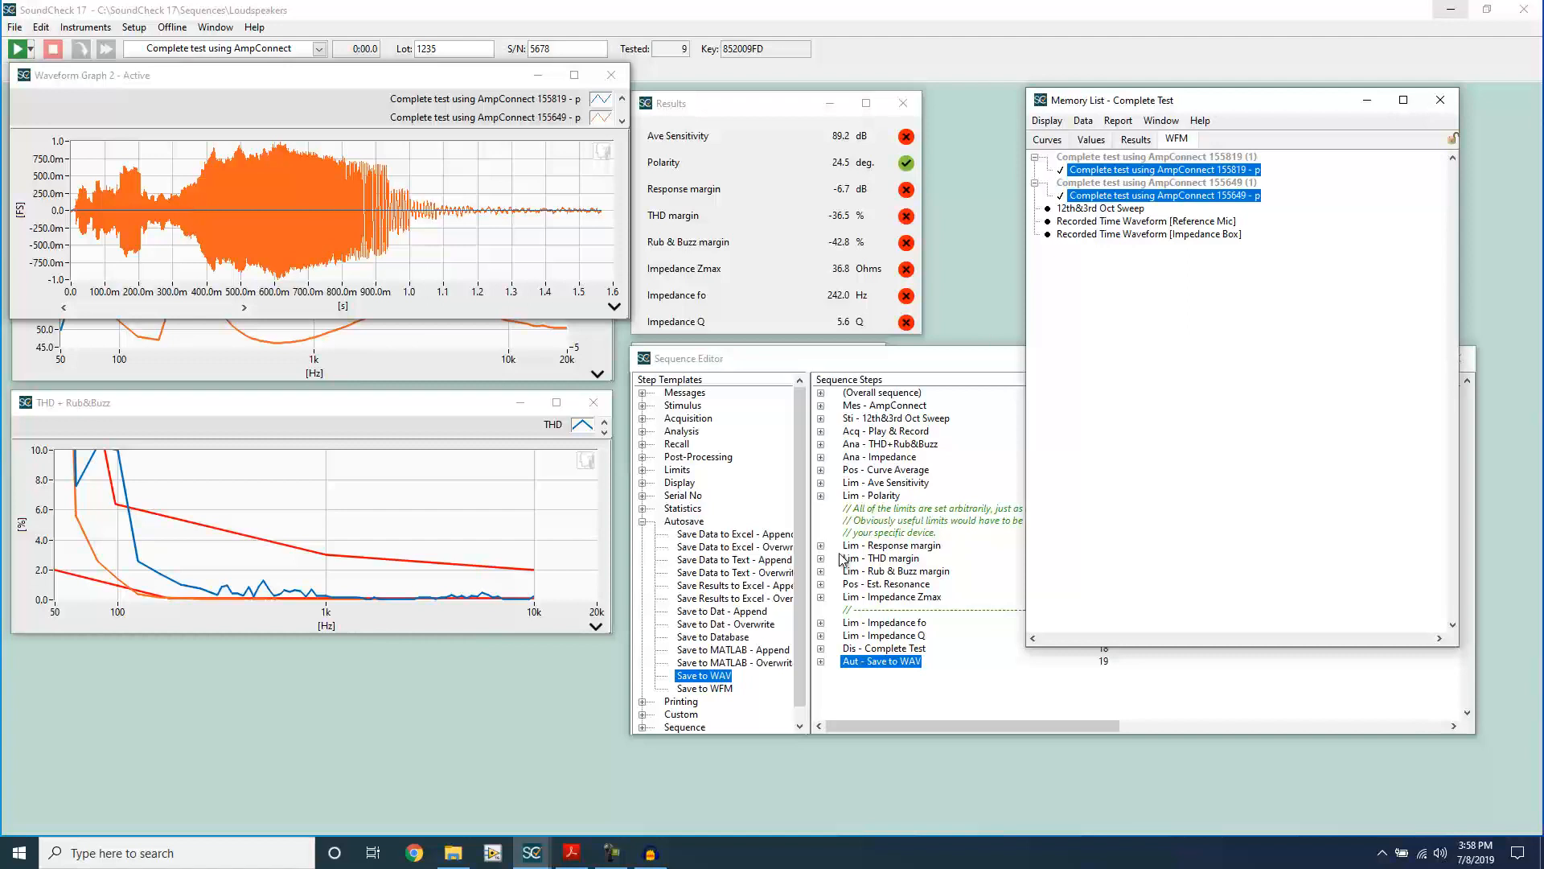
Step: Reopen the Save to WAV step, set its scaling to User defined with a full scale of 20 Pa, and apply it
click(895, 672)
double_click(894, 667)
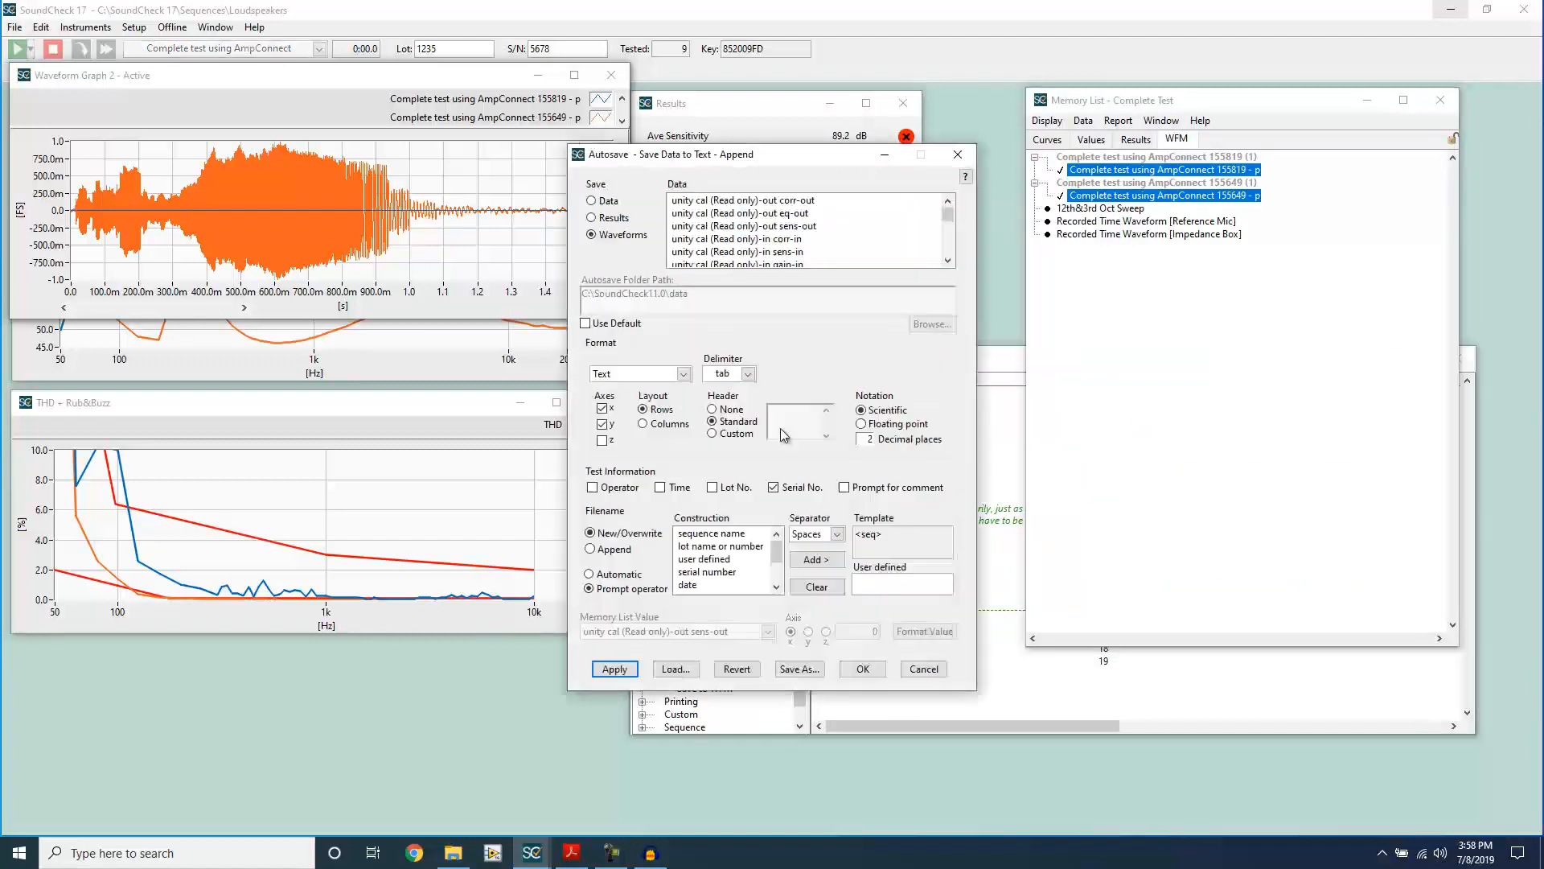
click(726, 374)
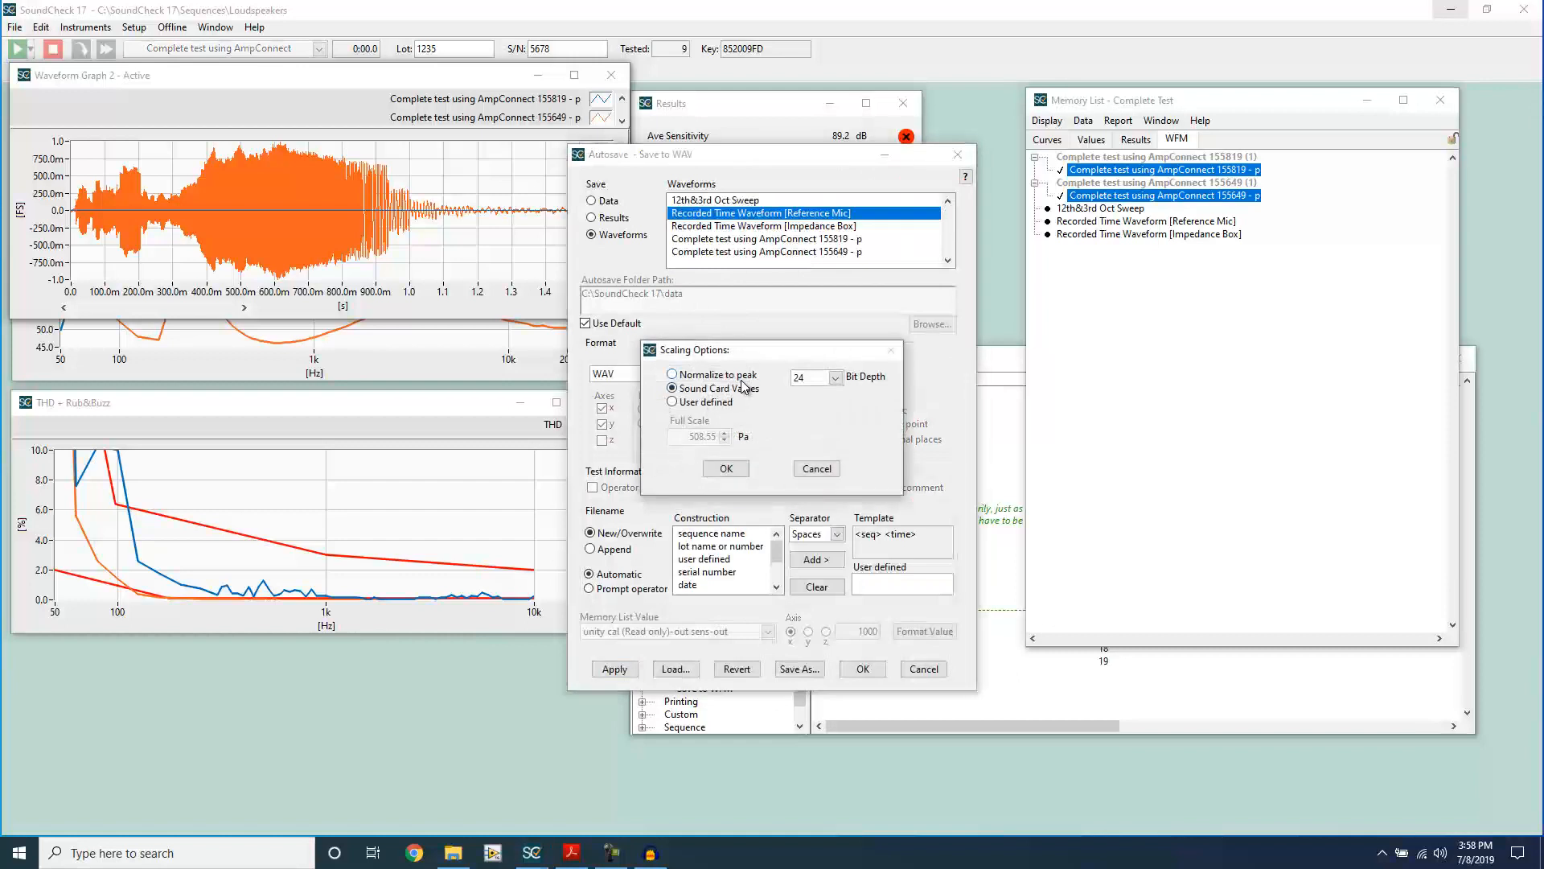
click(672, 402)
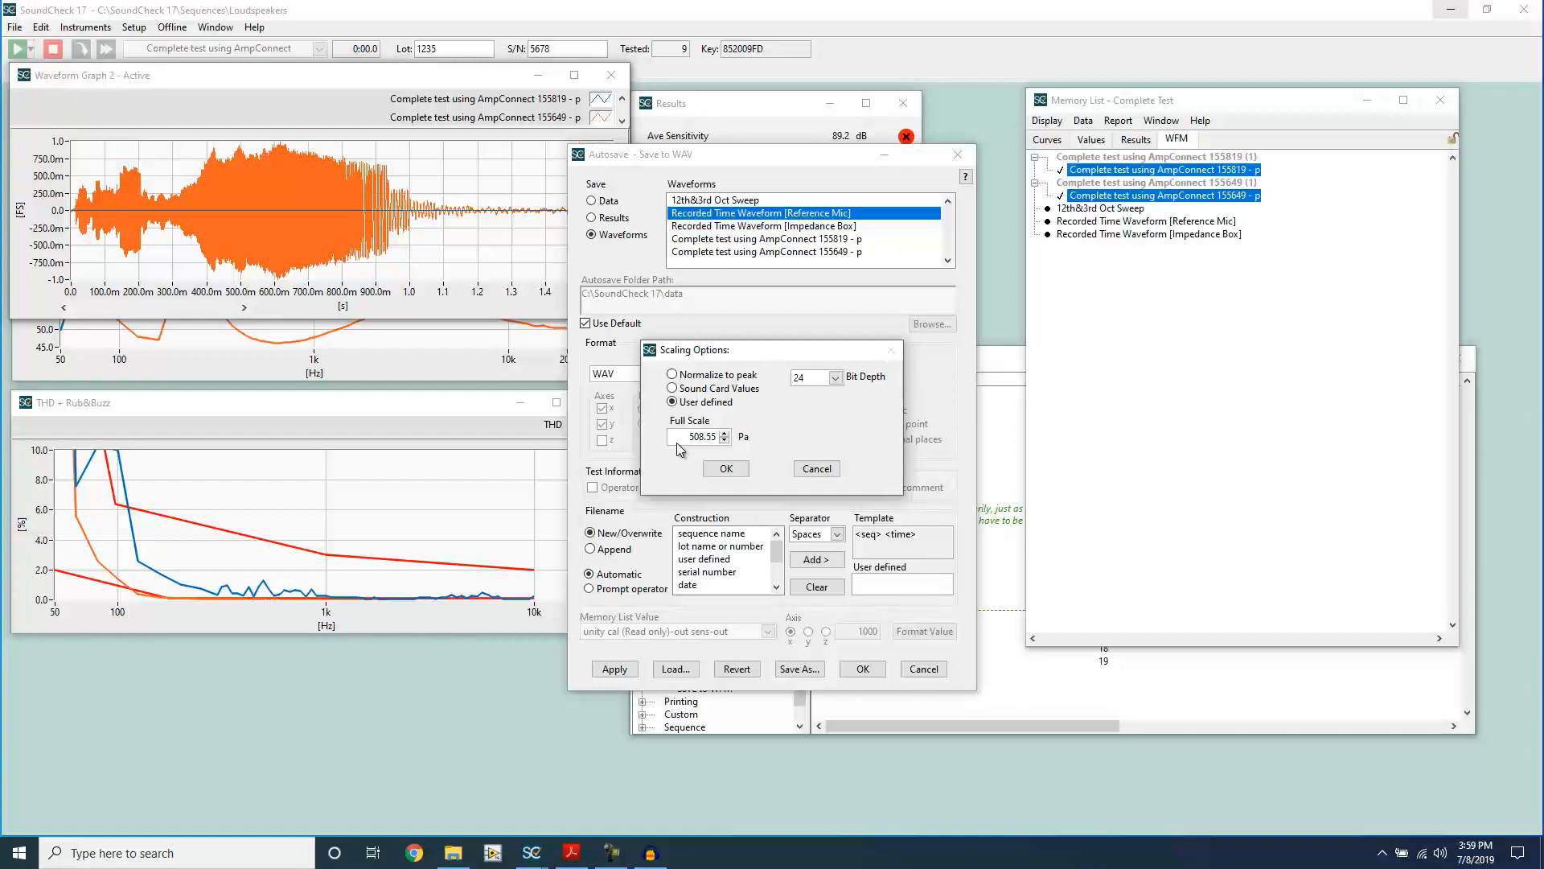
drag(680, 437, 748, 433)
text(20)
click(736, 473)
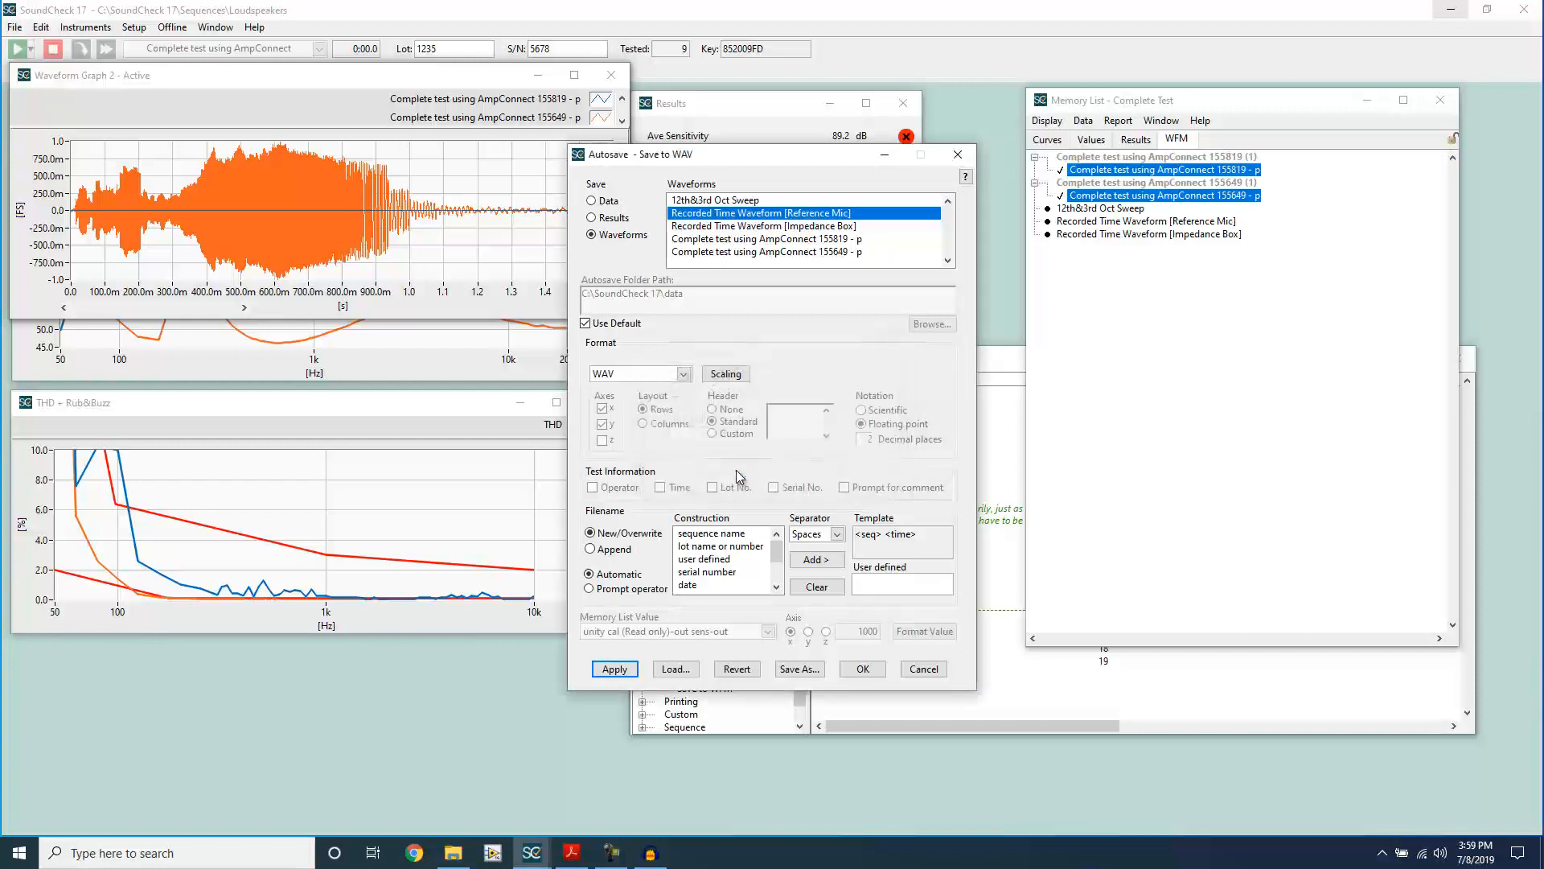
click(622, 673)
click(1196, 362)
Step: Switch to Audacity and import "Complete test using AmpConnect 155910.wav" as a third track to compare the scaling options
click(650, 853)
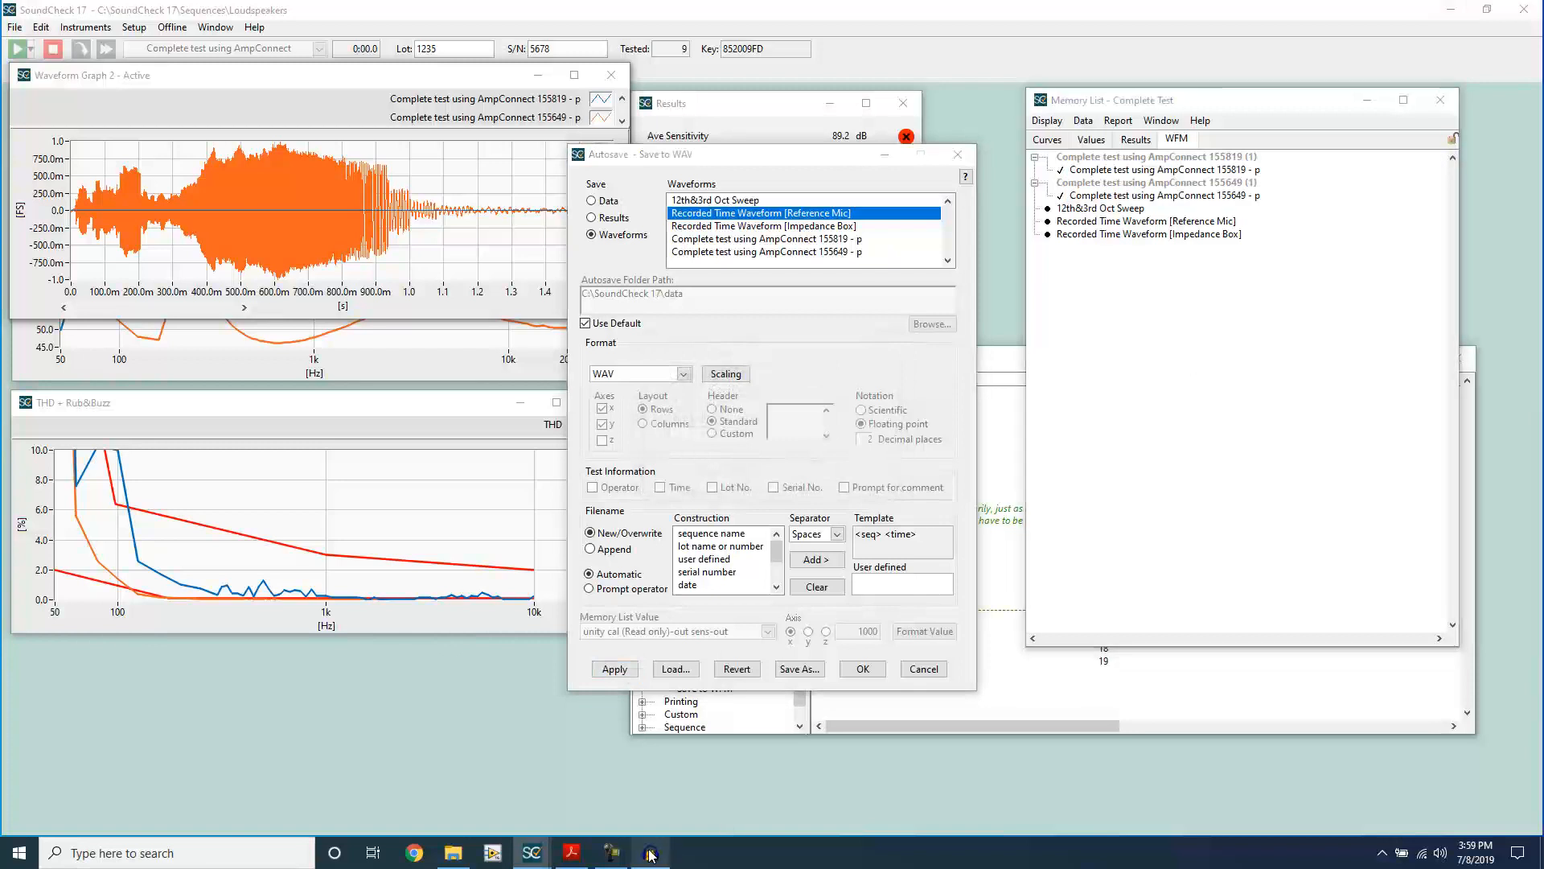
click(15, 28)
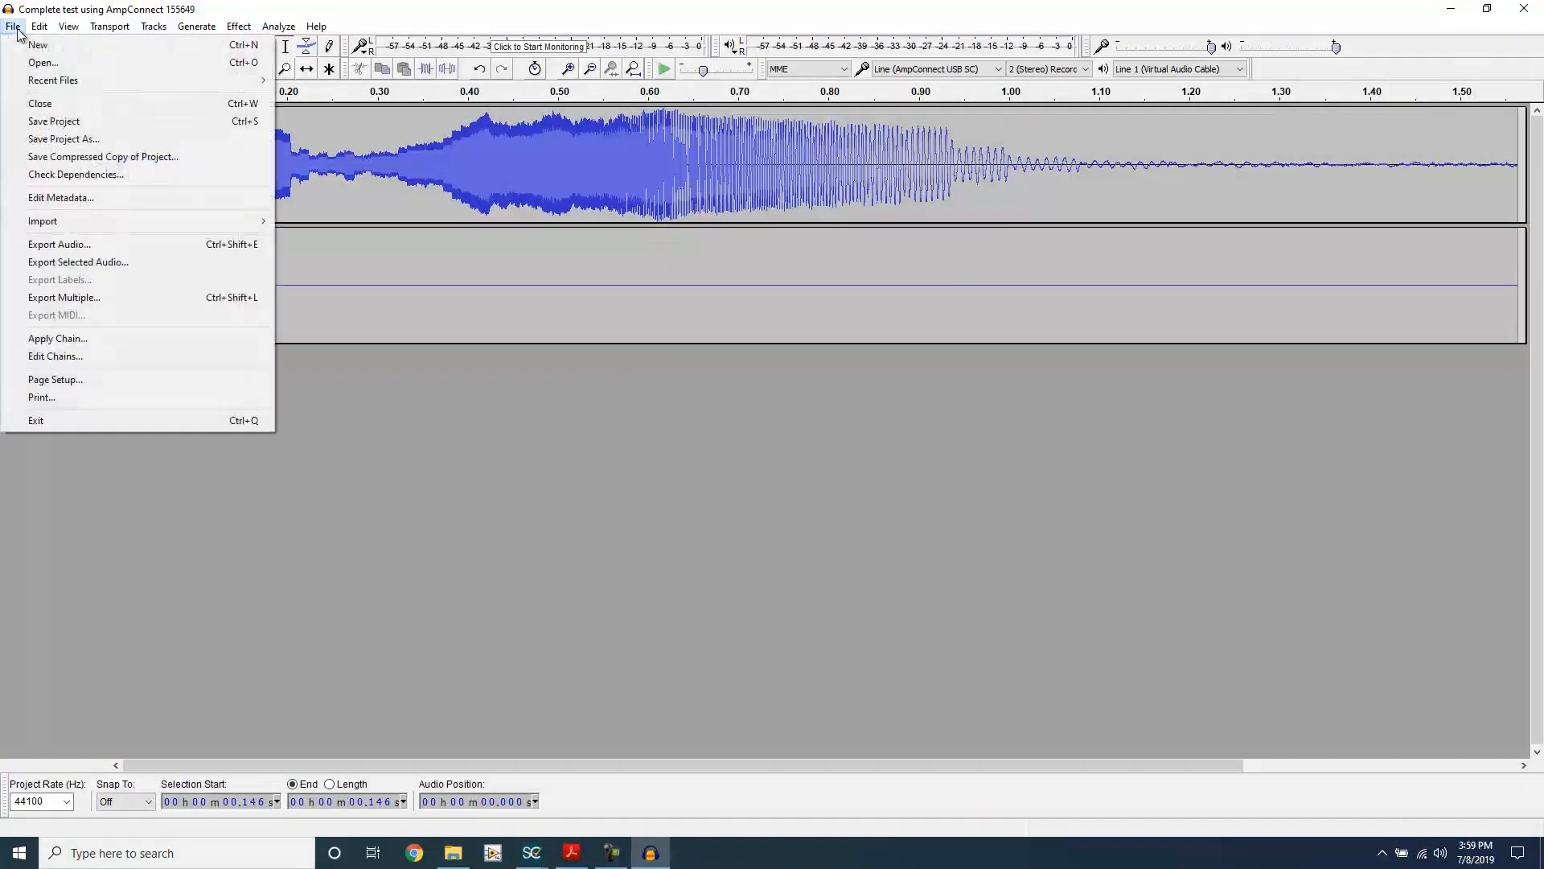
mouse_move(109, 226)
click(318, 225)
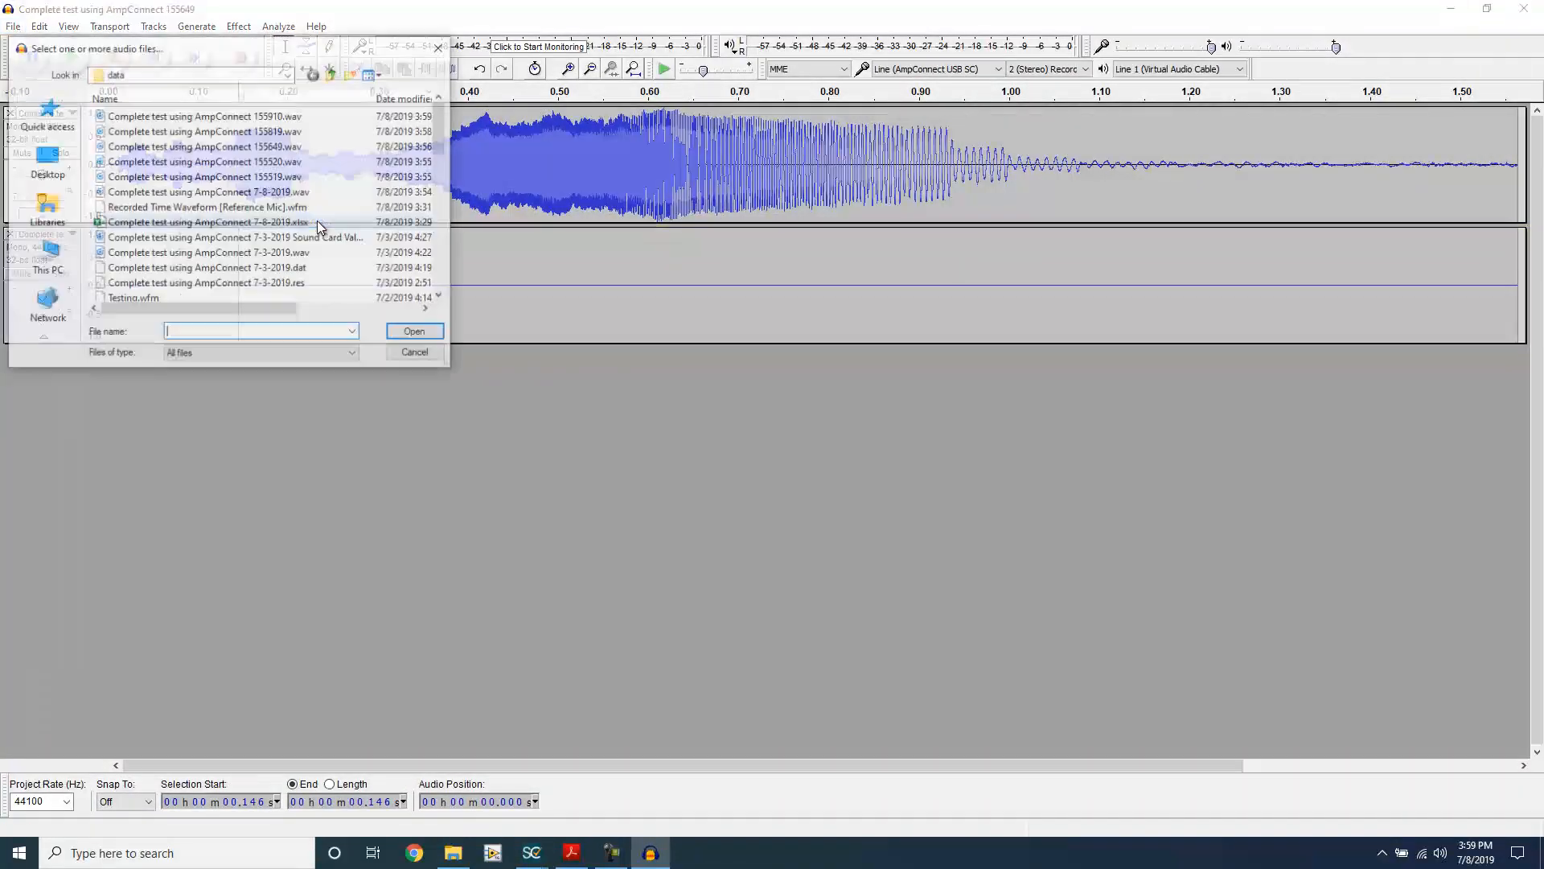
double_click(241, 117)
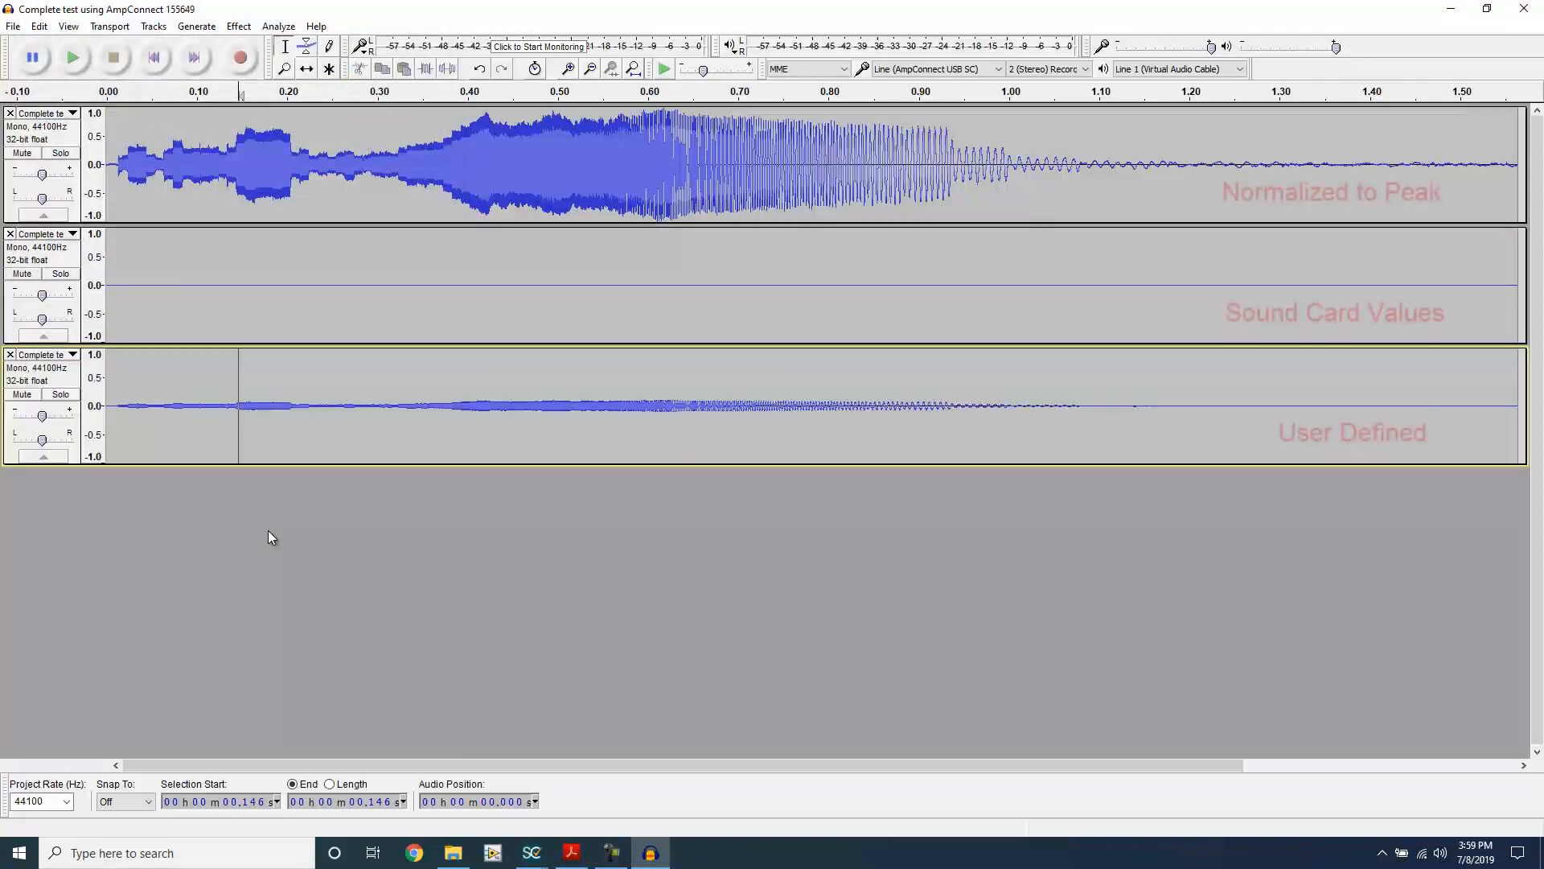